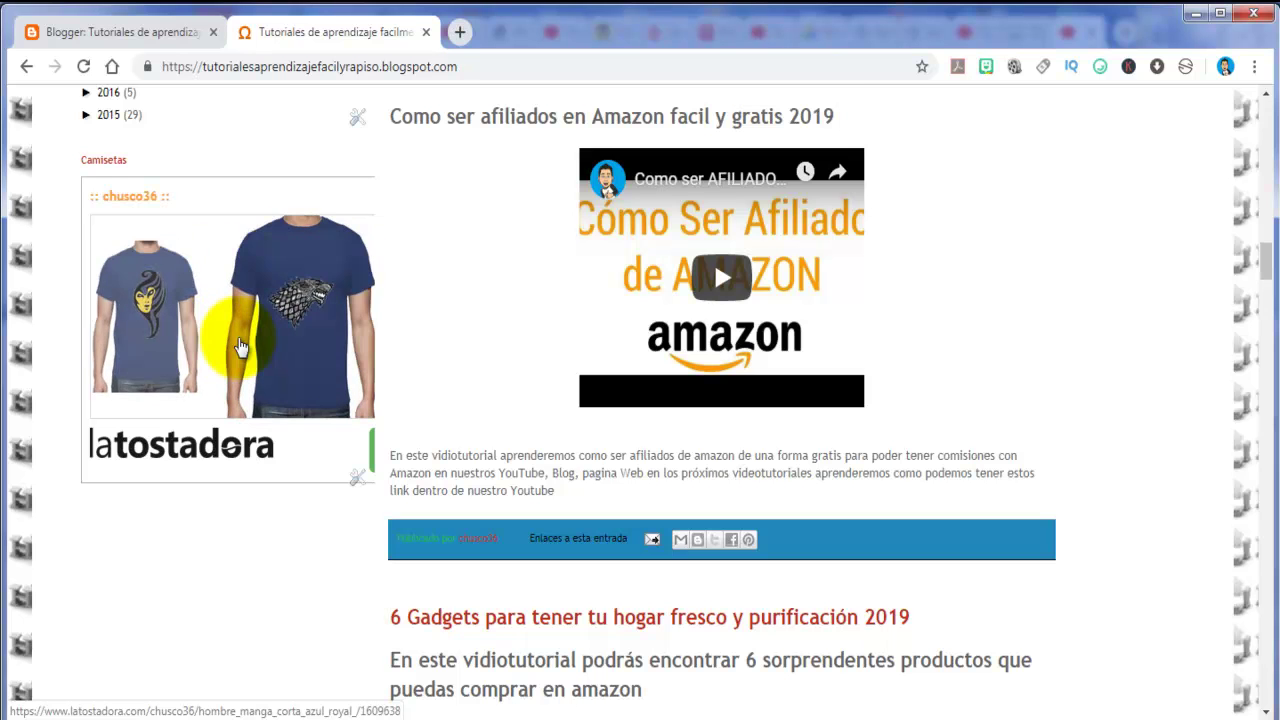
Step: Examine the attribution line in the published blog's footer and switch back to the Blogger dashboard
scroll(240, 345, "down", 8)
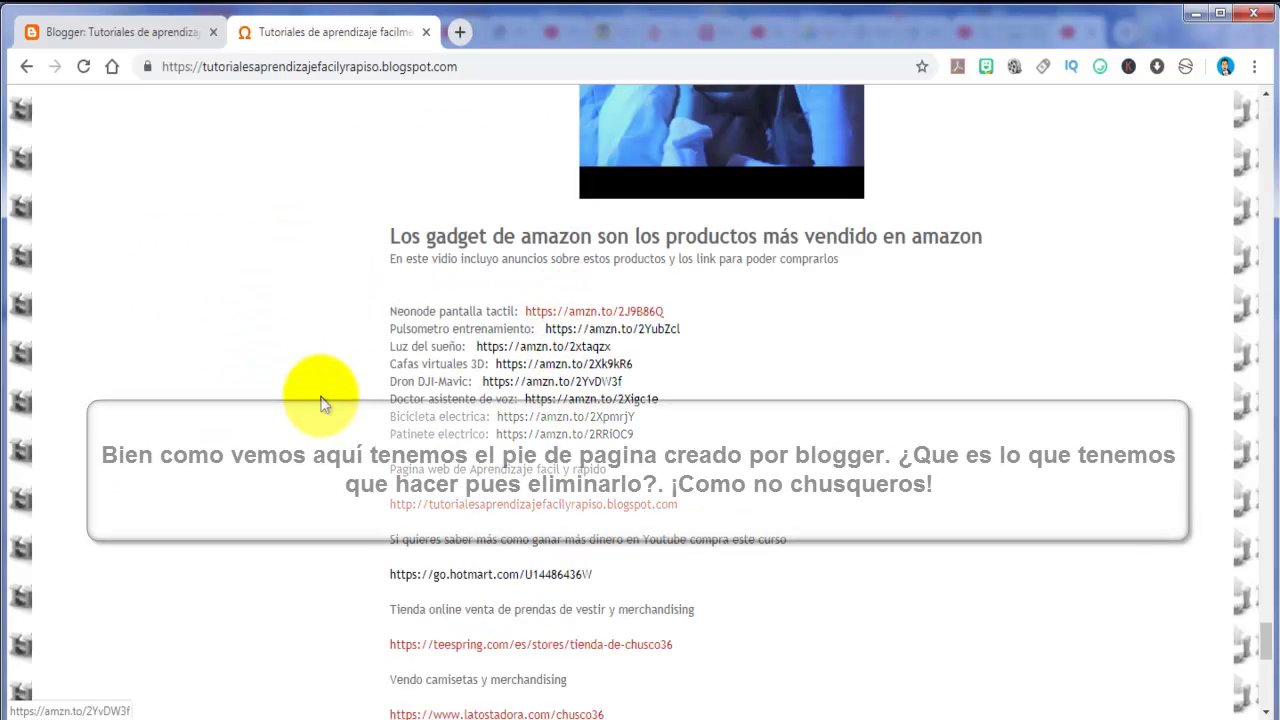
scroll(310, 390, "down", 8)
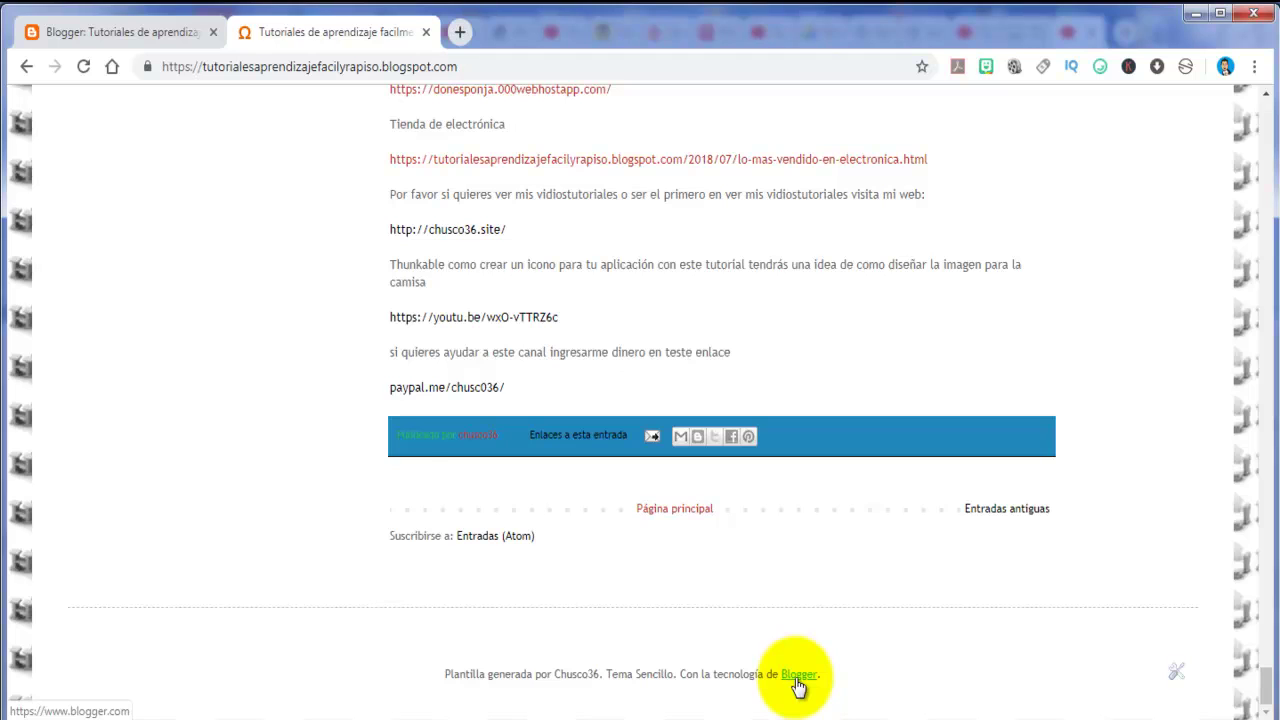
left_click(95, 33)
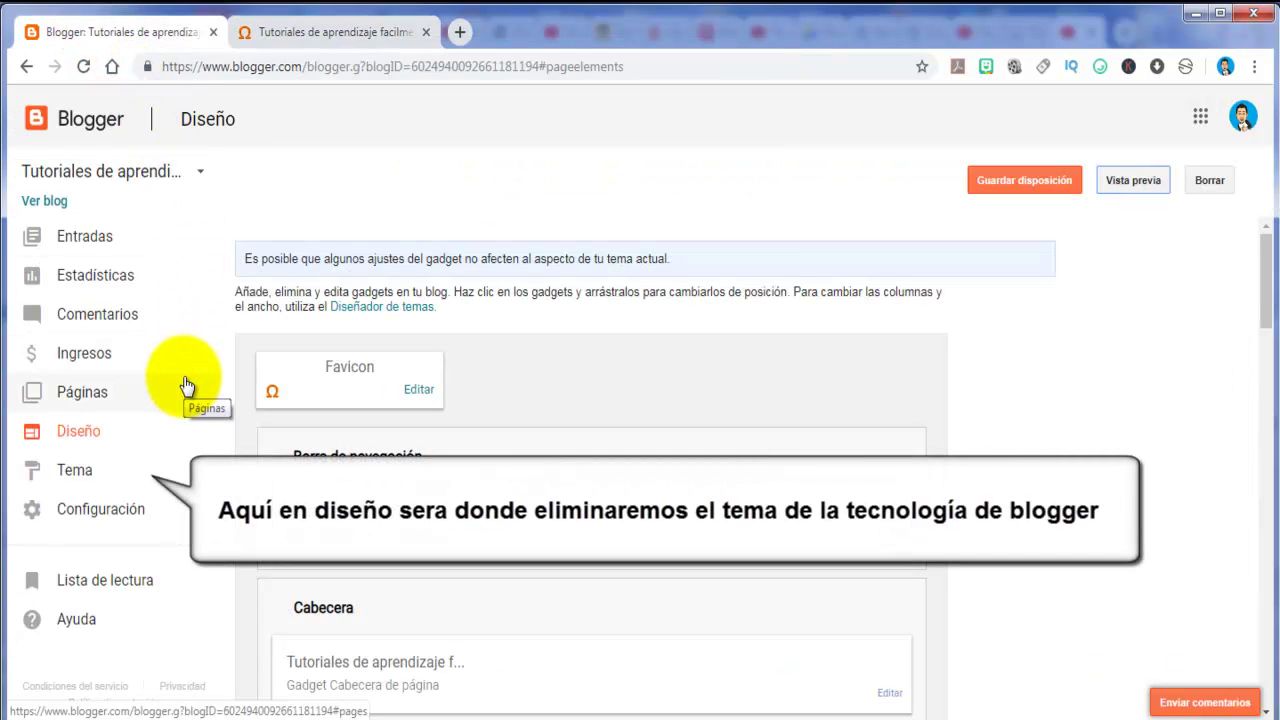
Step: Open the settings of the Reconocimiento gadget in the Pie de página section of the blog's layout
left_click(74, 470)
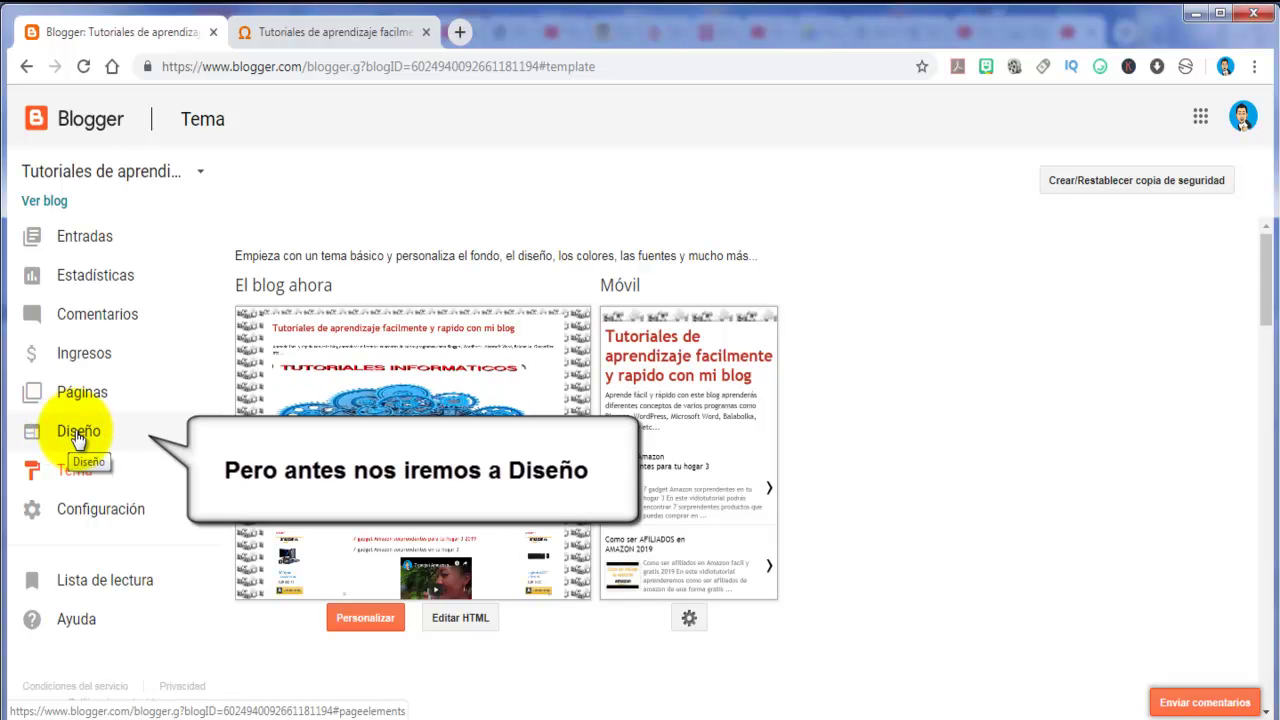
left_click(80, 433)
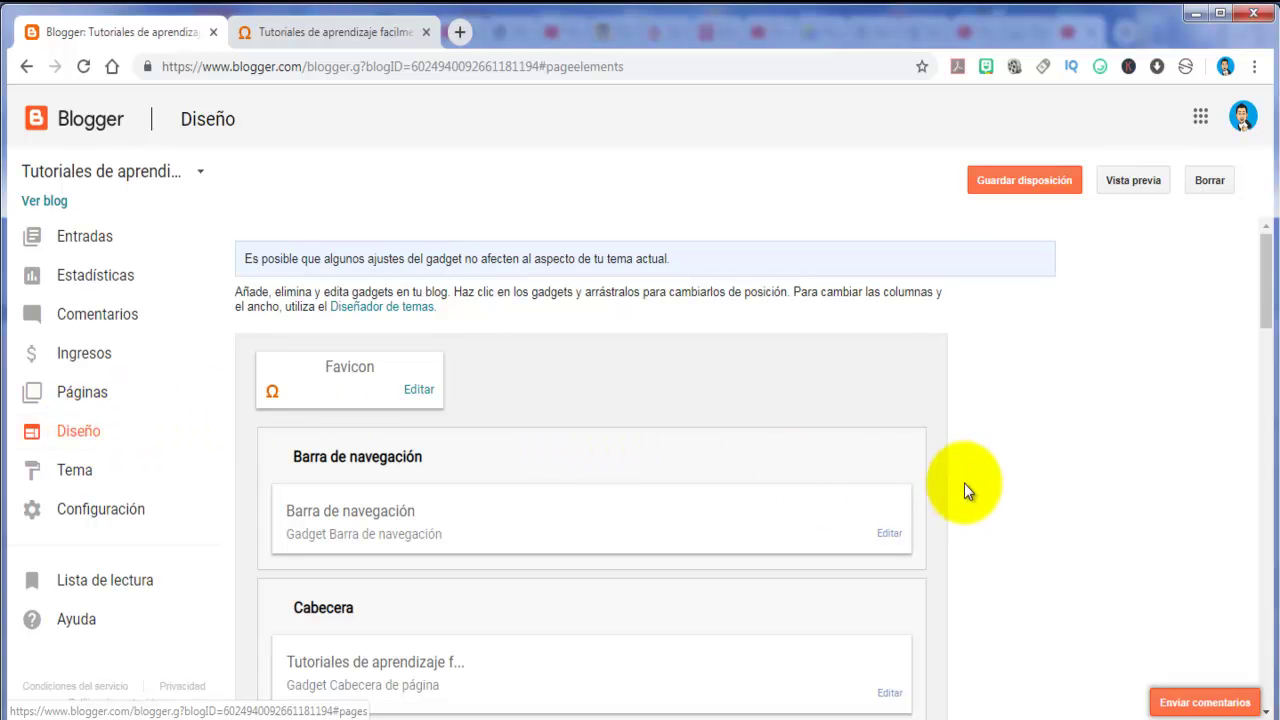
scroll(998, 483, "down", 10)
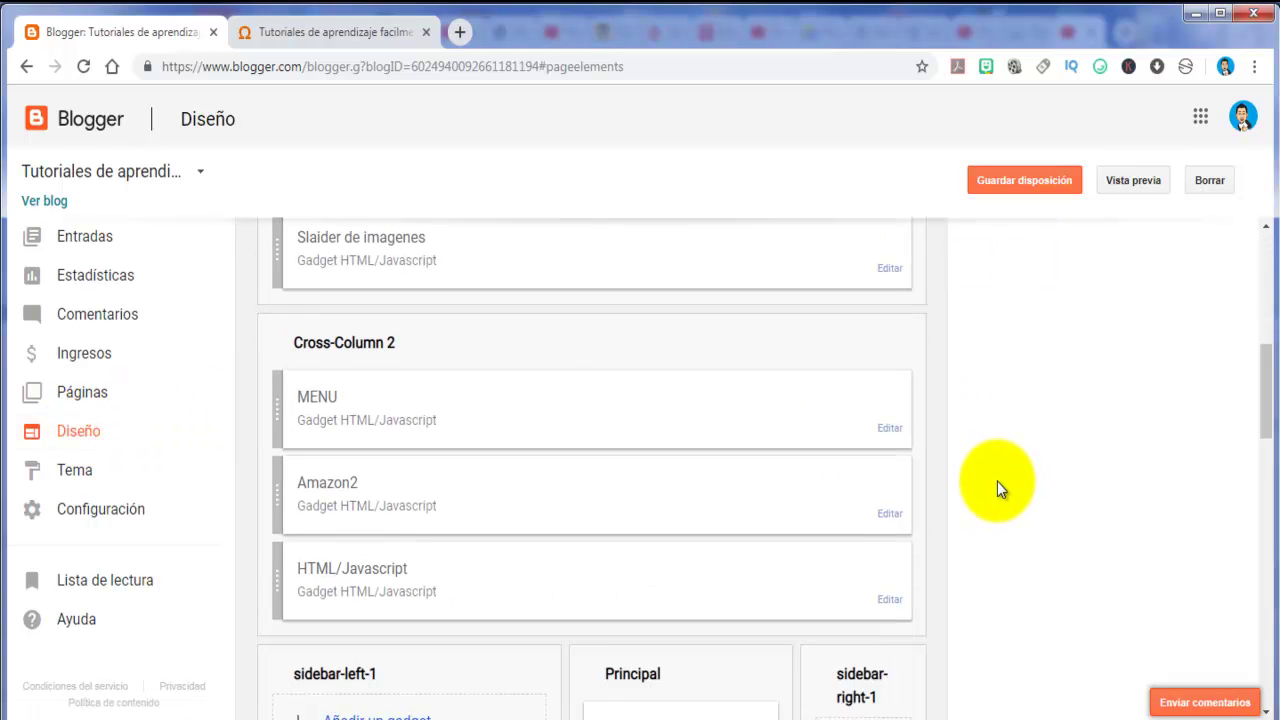
scroll(997, 481, "down", 5)
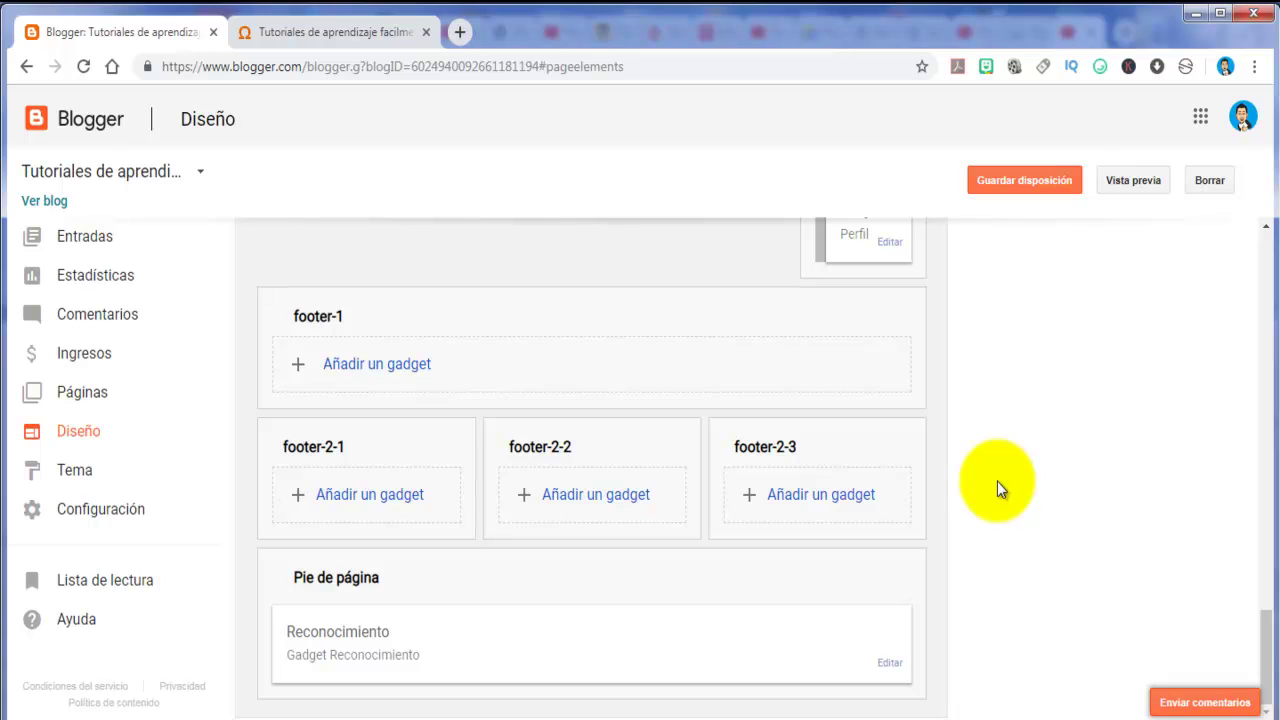
left_click(889, 664)
Step: Review the Reconocimiento gadget's copyright text and attribution preview, and save the gadget
left_click(322, 273)
double_click(324, 275)
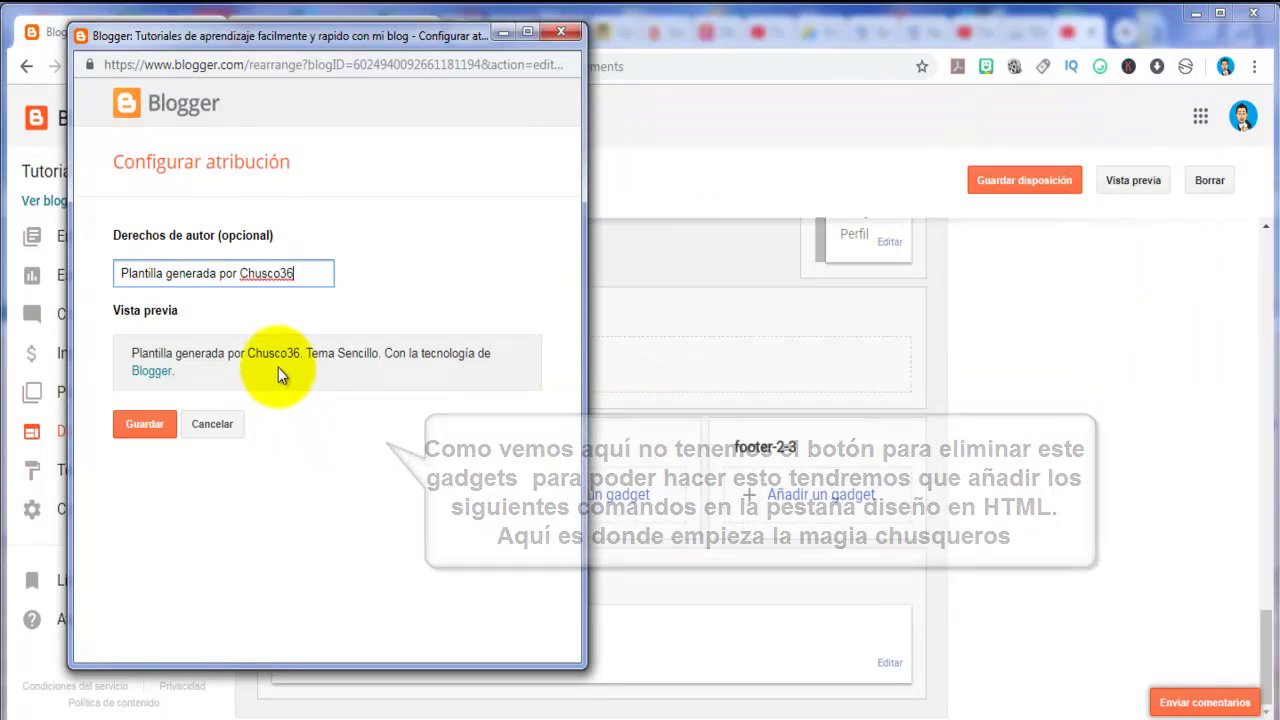
left_click_drag(310, 354, 314, 377)
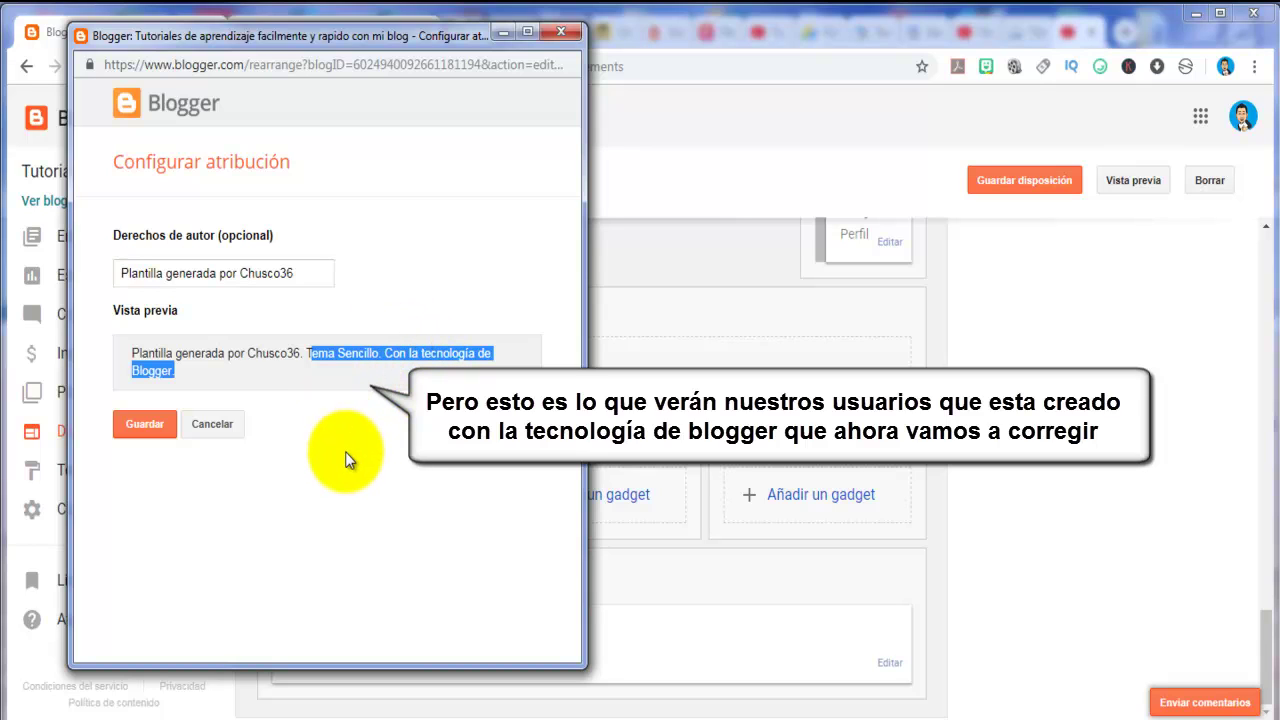
left_click(140, 424)
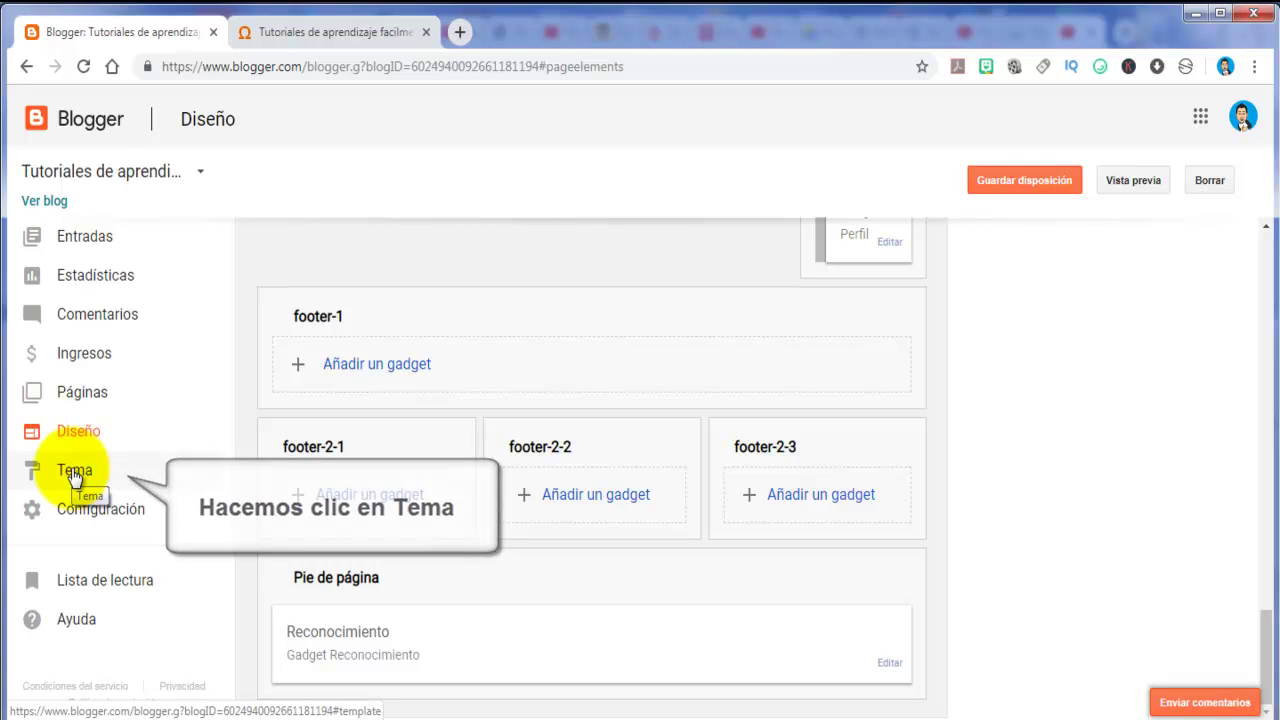
Step: Open the blog theme's HTML for editing and jump to the Attribution1 widget
left_click(73, 475)
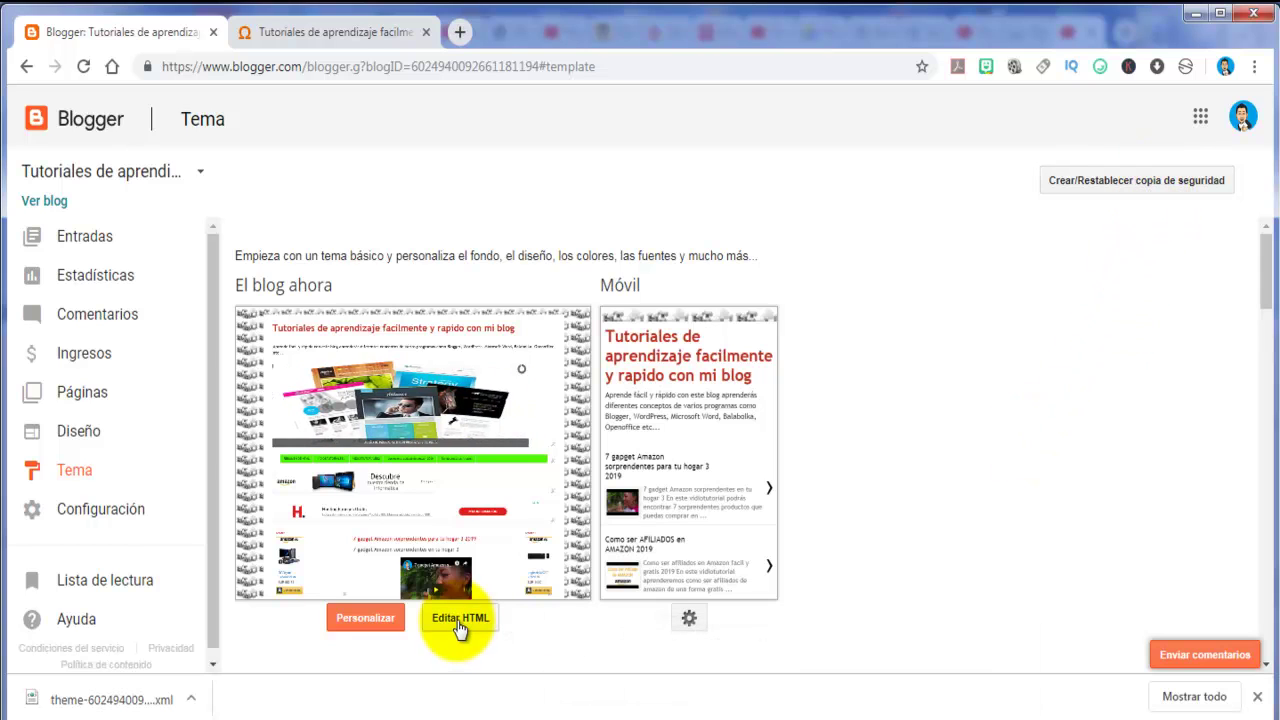
left_click(457, 622)
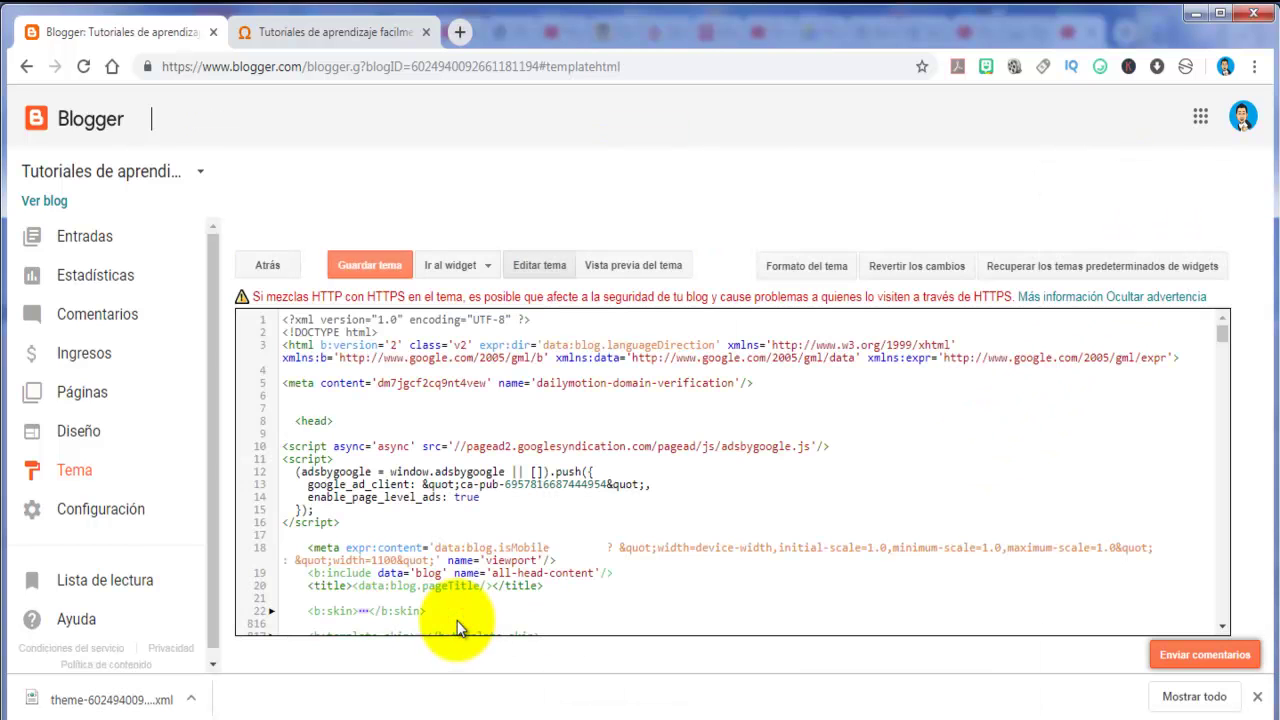
left_click(489, 266)
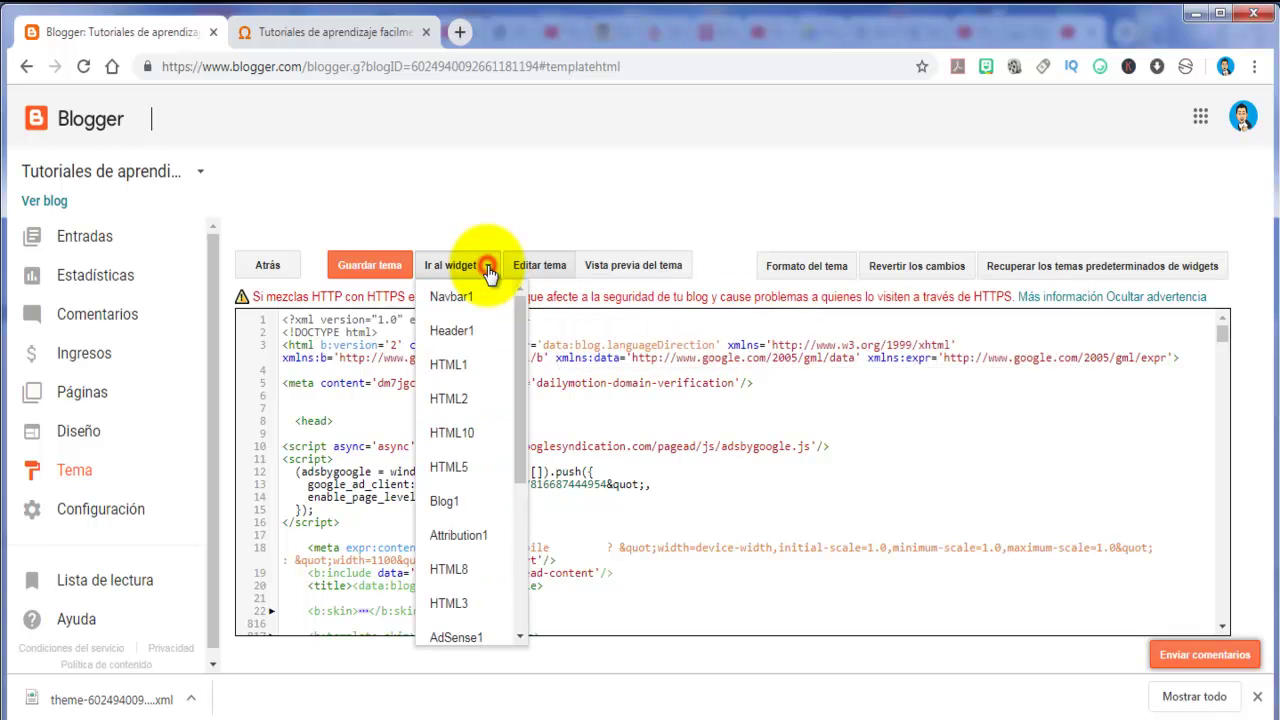
scroll(522, 505, "down", 3)
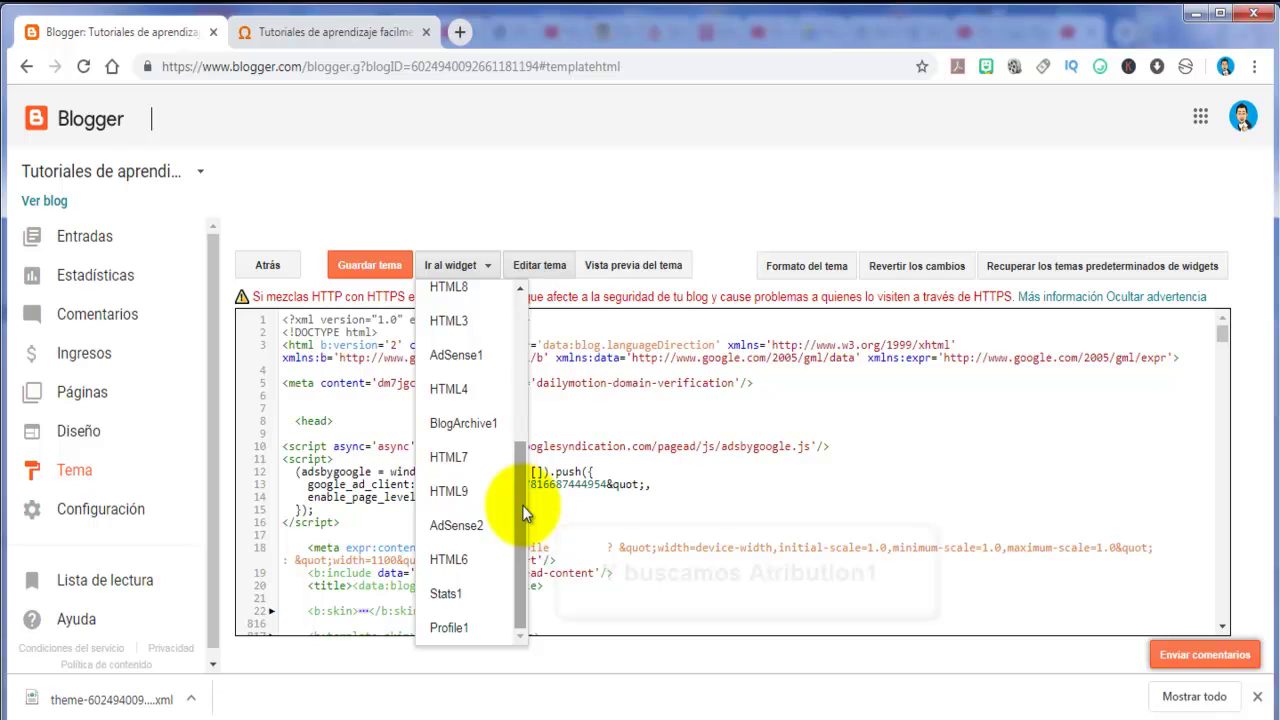
scroll(522, 505, "up", 3)
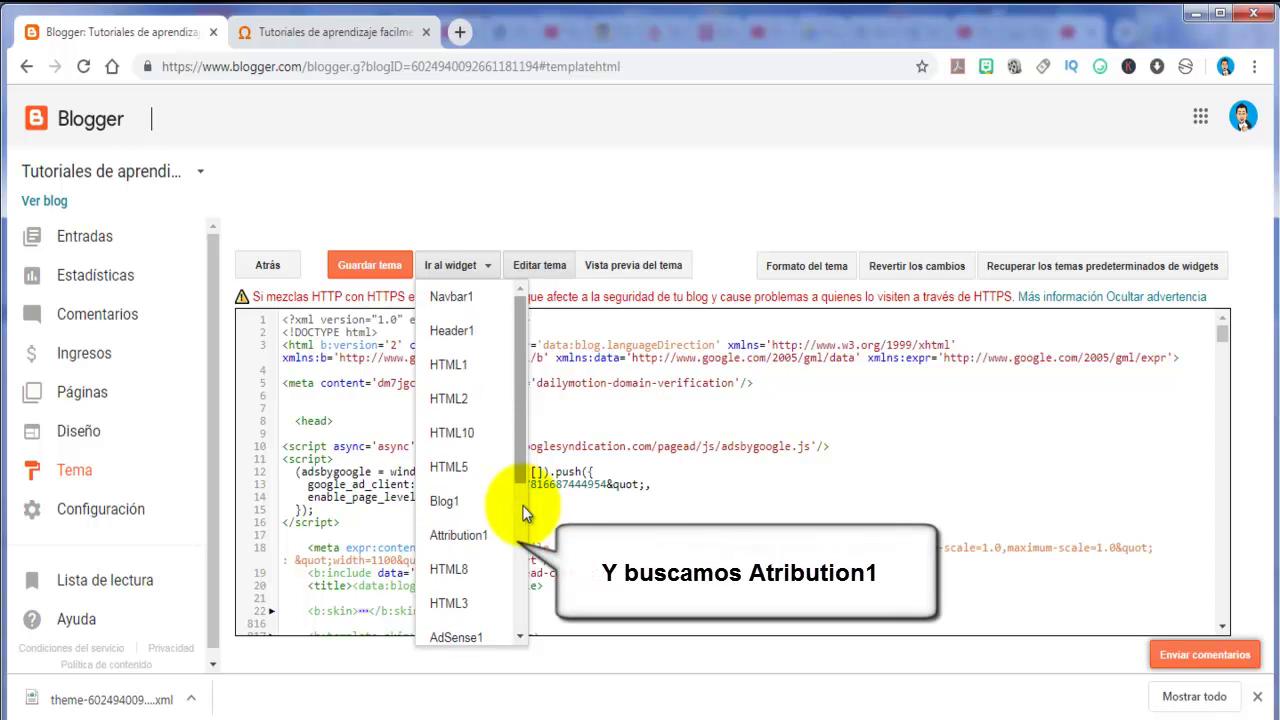
left_click(459, 537)
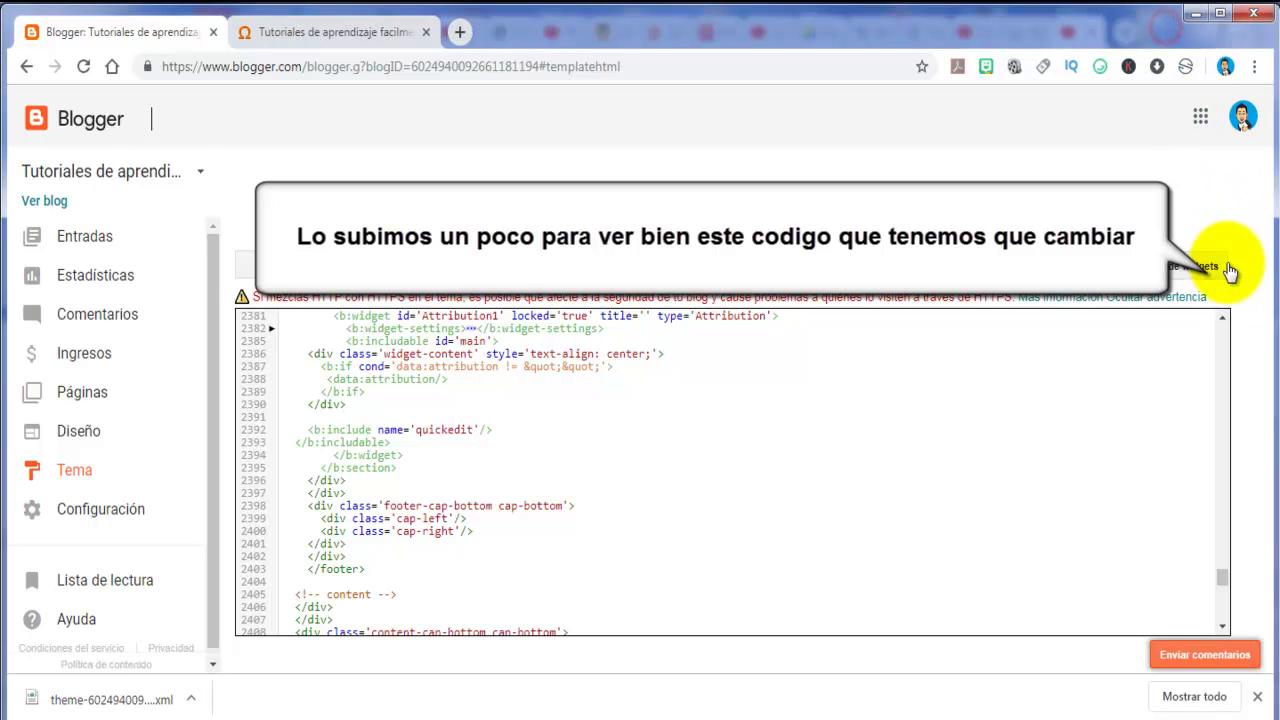
Step: Set the locked attribute of the Attribution1 widget to 'false' in the theme code
left_click(1222, 317)
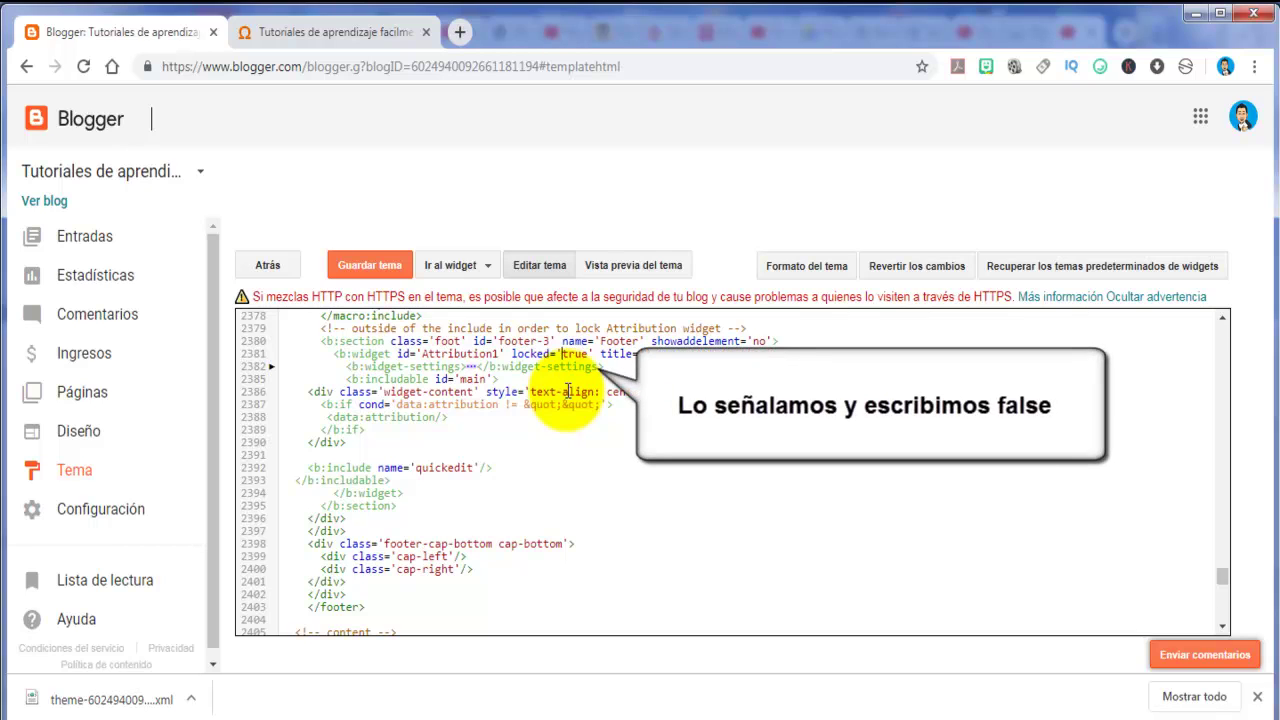
left_click_drag(563, 355, 588, 357)
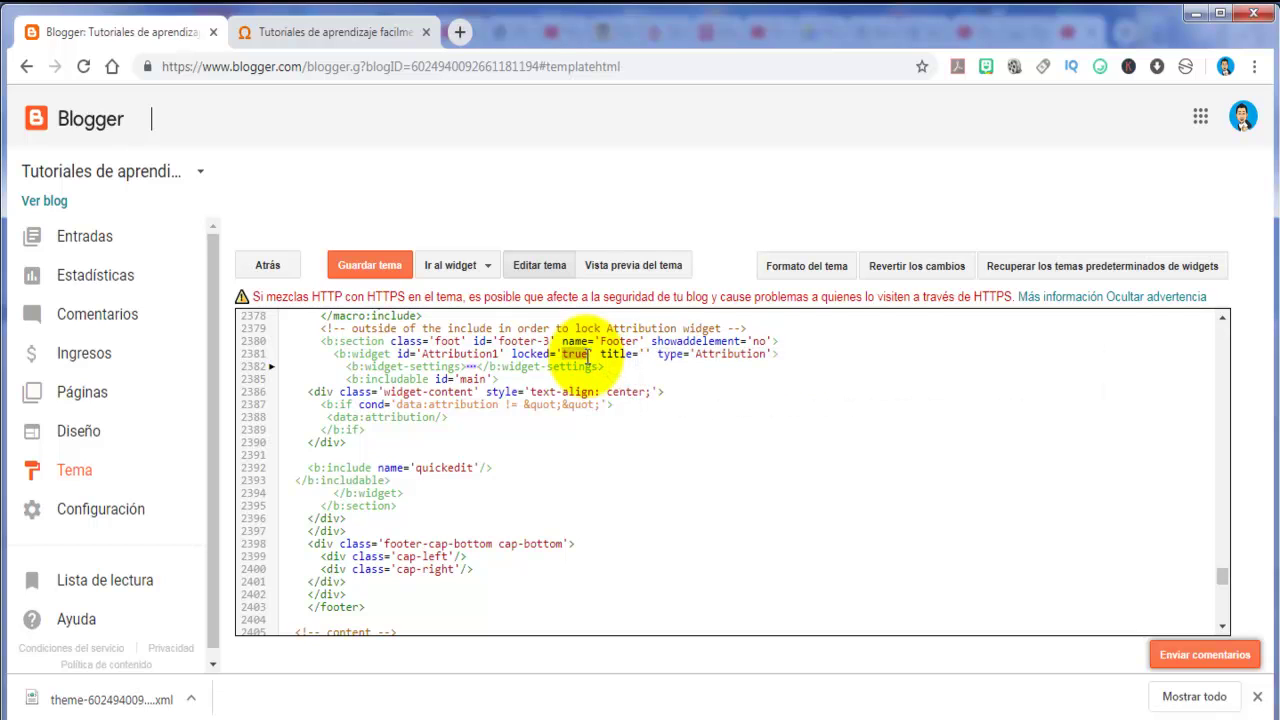
scroll(588, 357, "down", 1)
type("fa")
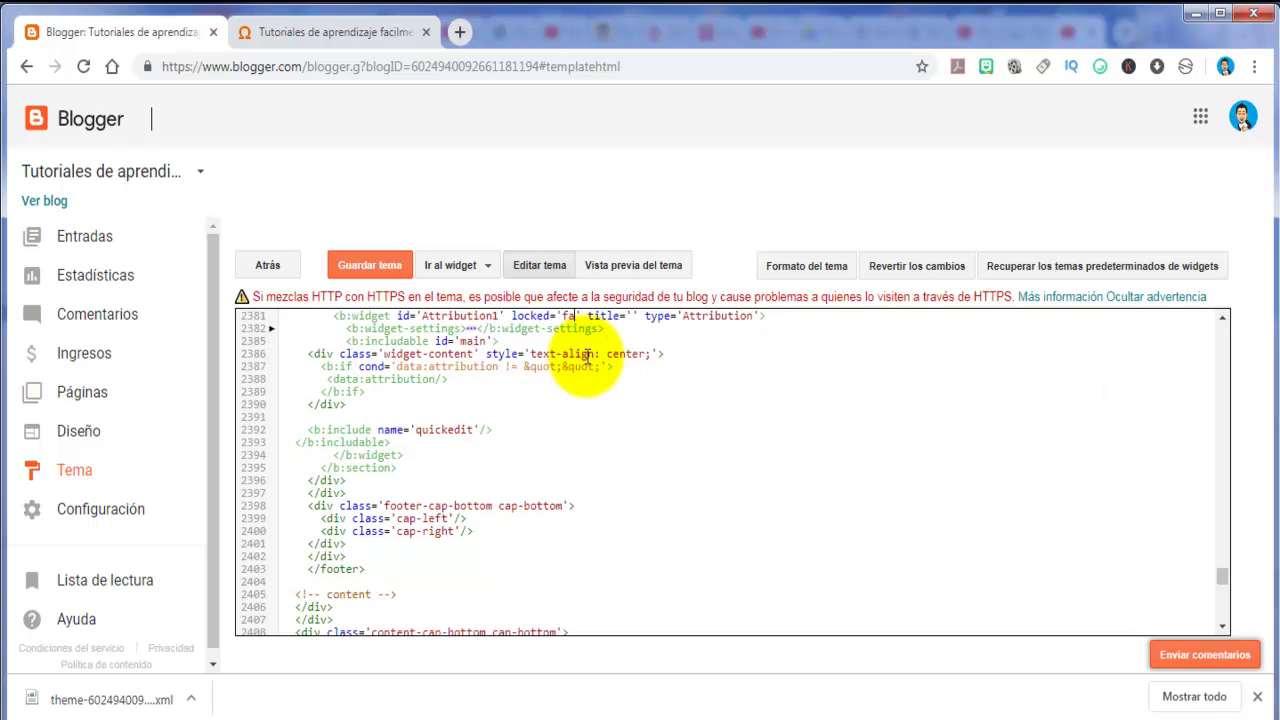
type("lse")
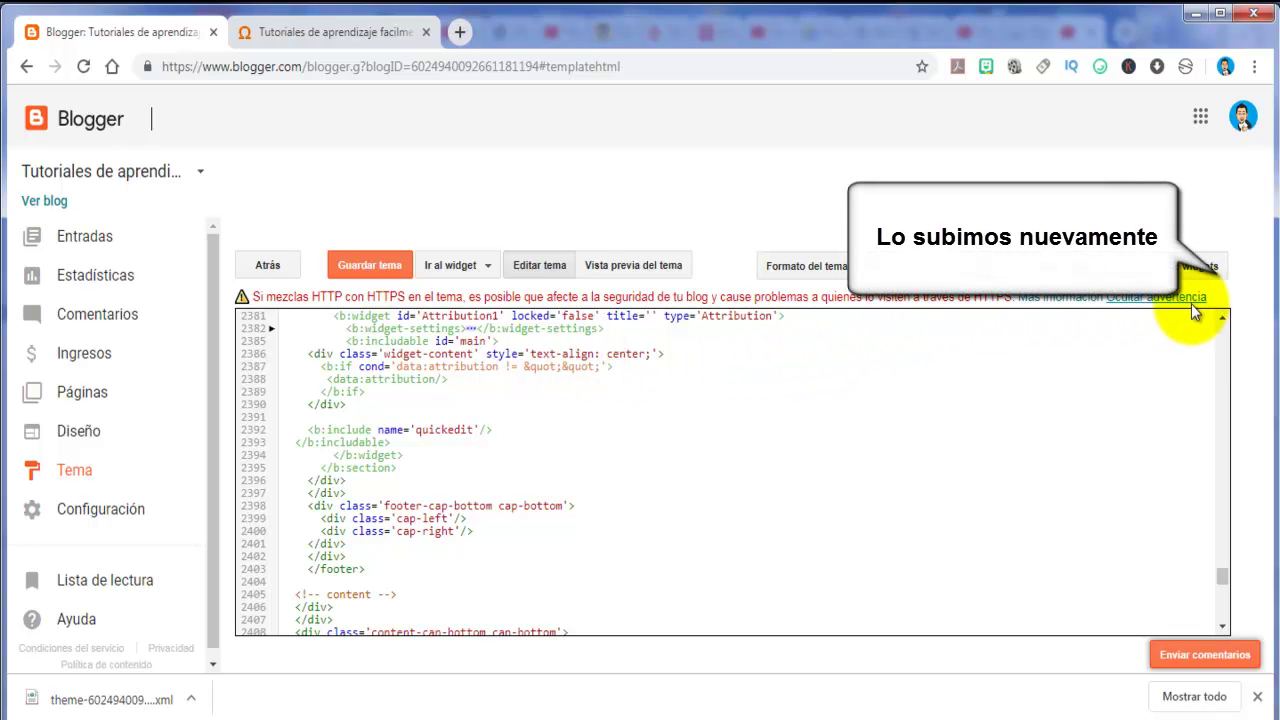
Step: Set showaddelement to 'yes' in the footer-3 section tag above the Attribution1 widget, and save the theme
left_click(1221, 319)
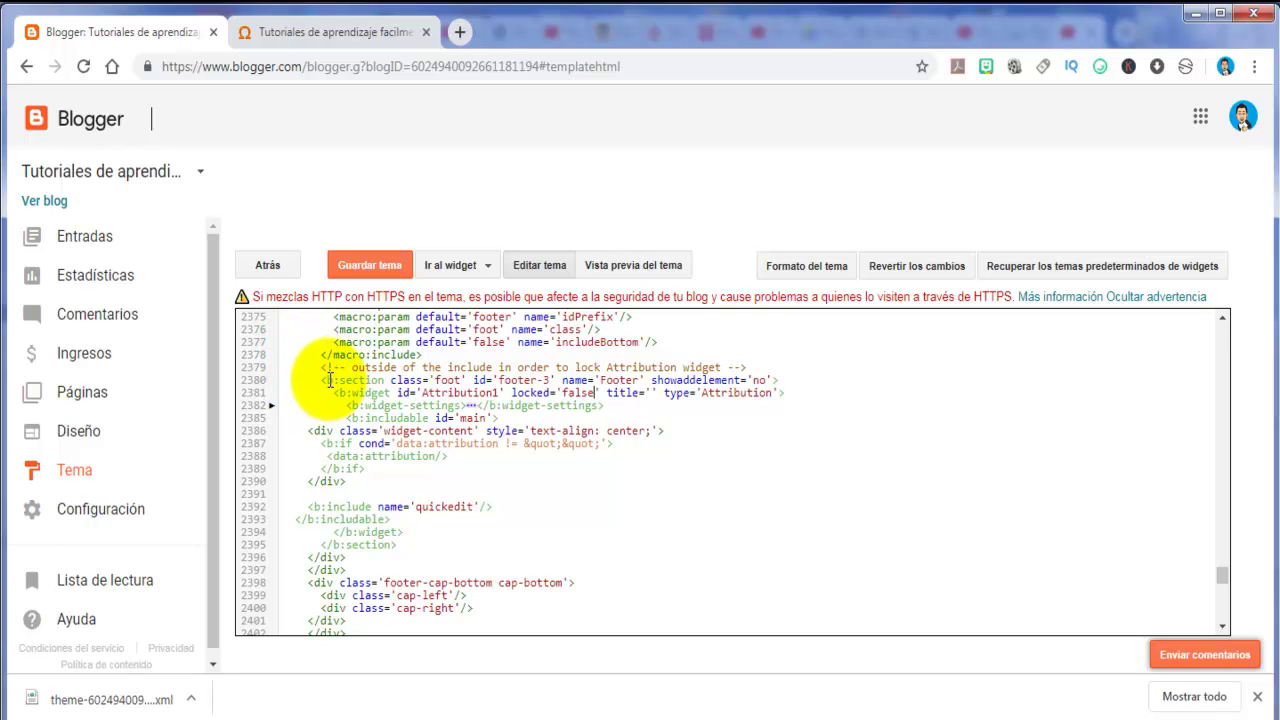
left_click_drag(321, 380, 752, 380)
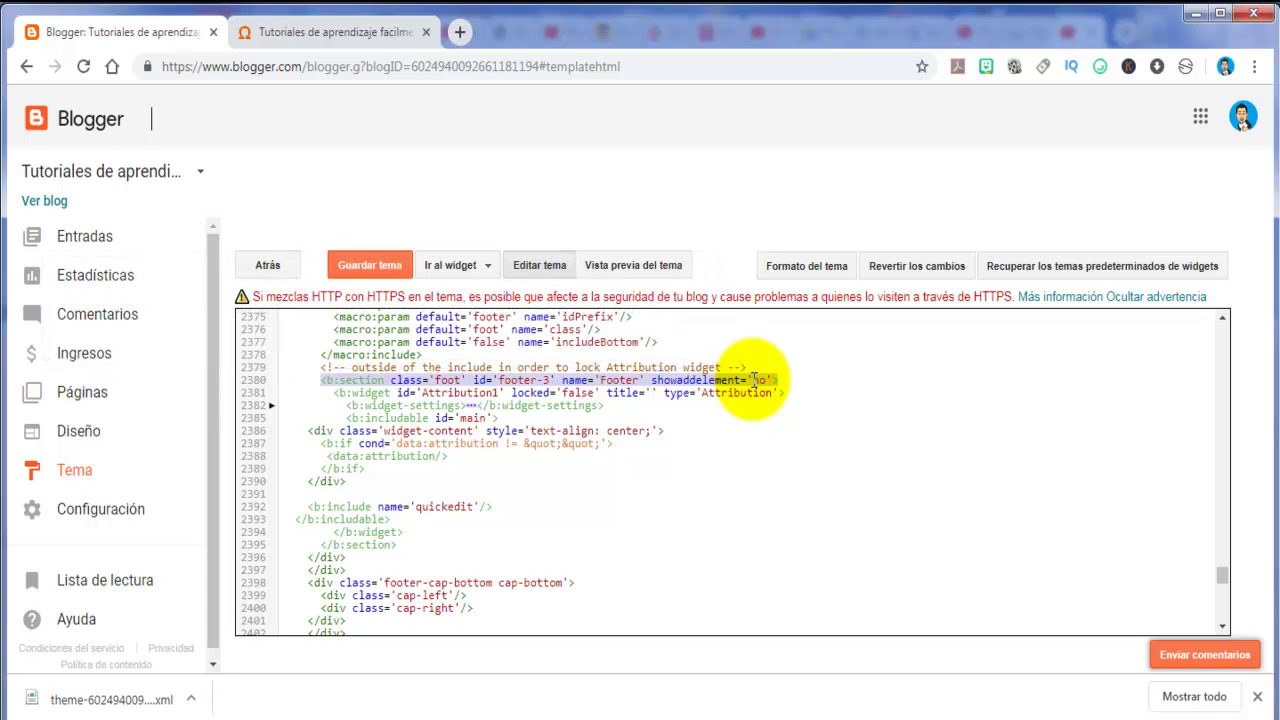
left_click(752, 380)
left_click_drag(752, 380, 766, 380)
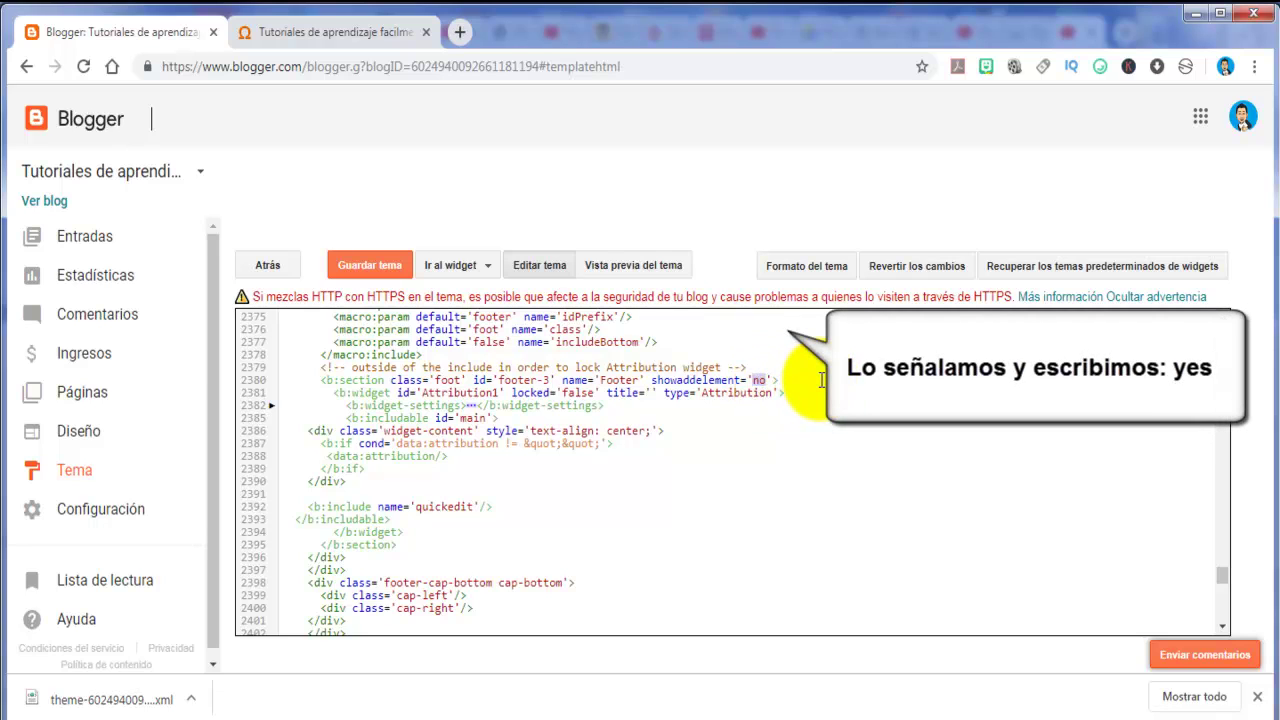
type("ye")
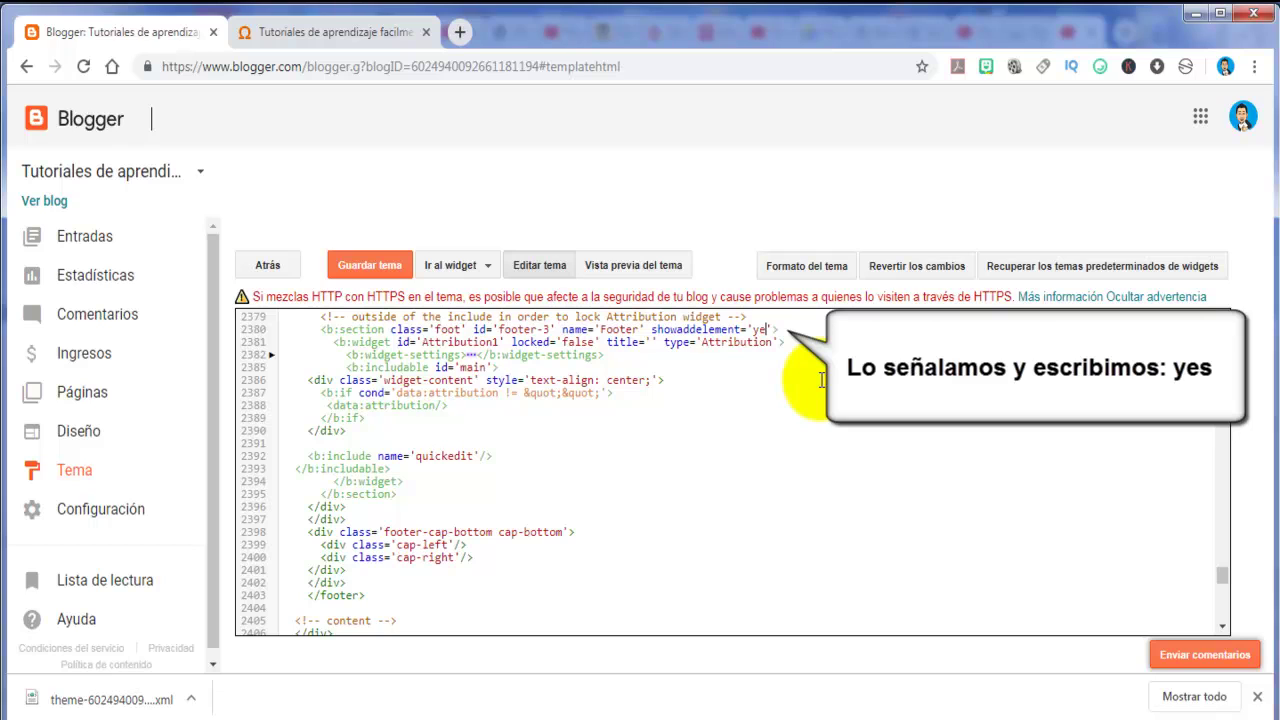
type("s")
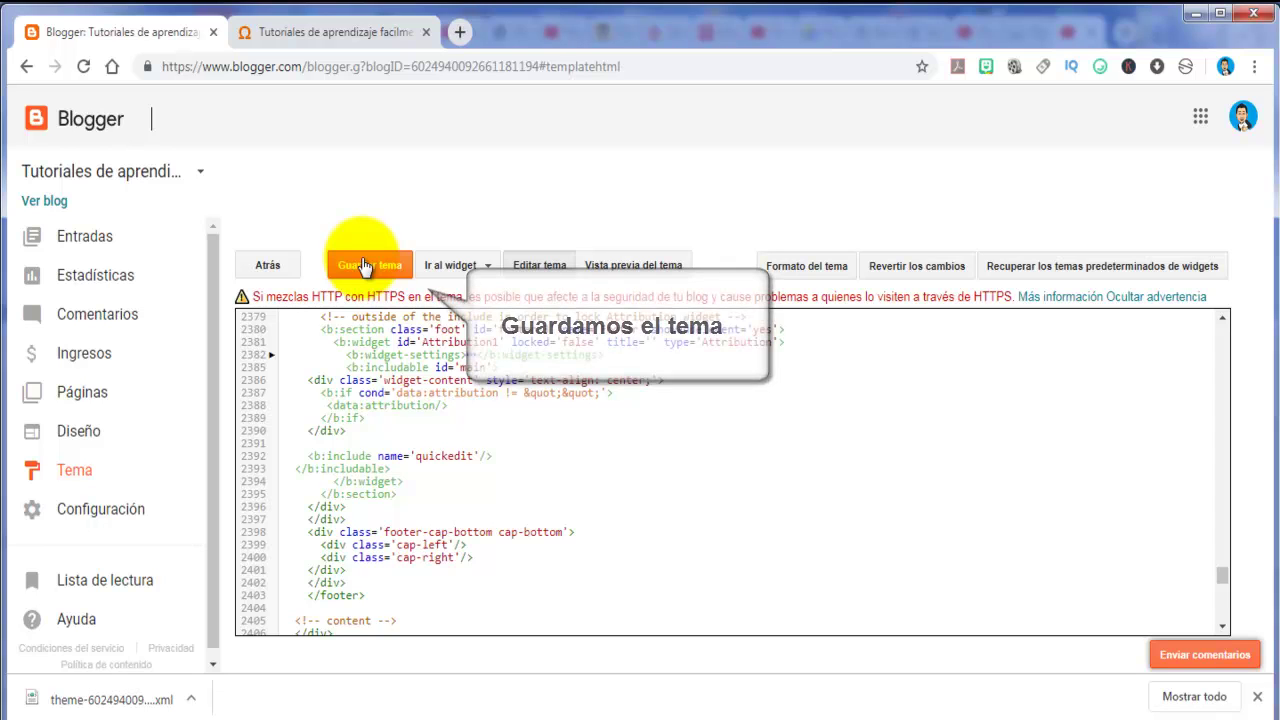
left_click(358, 268)
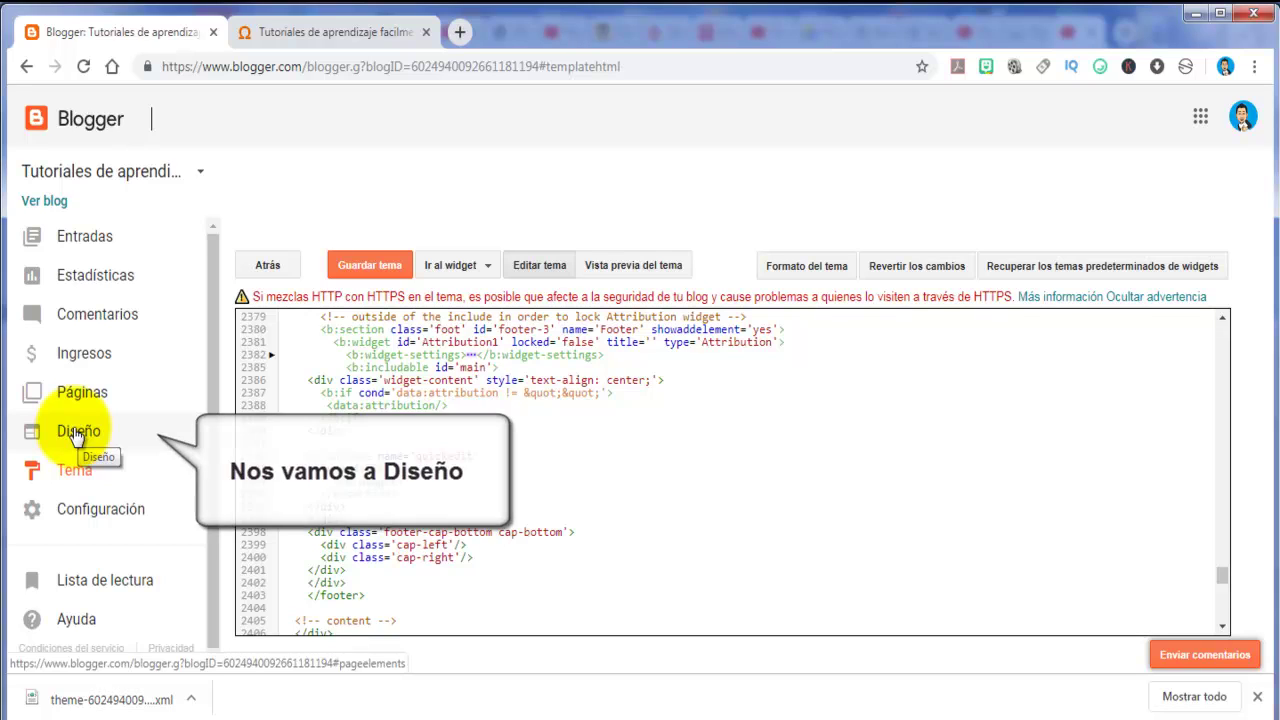
Step: Remove the Reconocimiento gadget from the Pie de página section of the blog's layout and accept the deletion
left_click(77, 432)
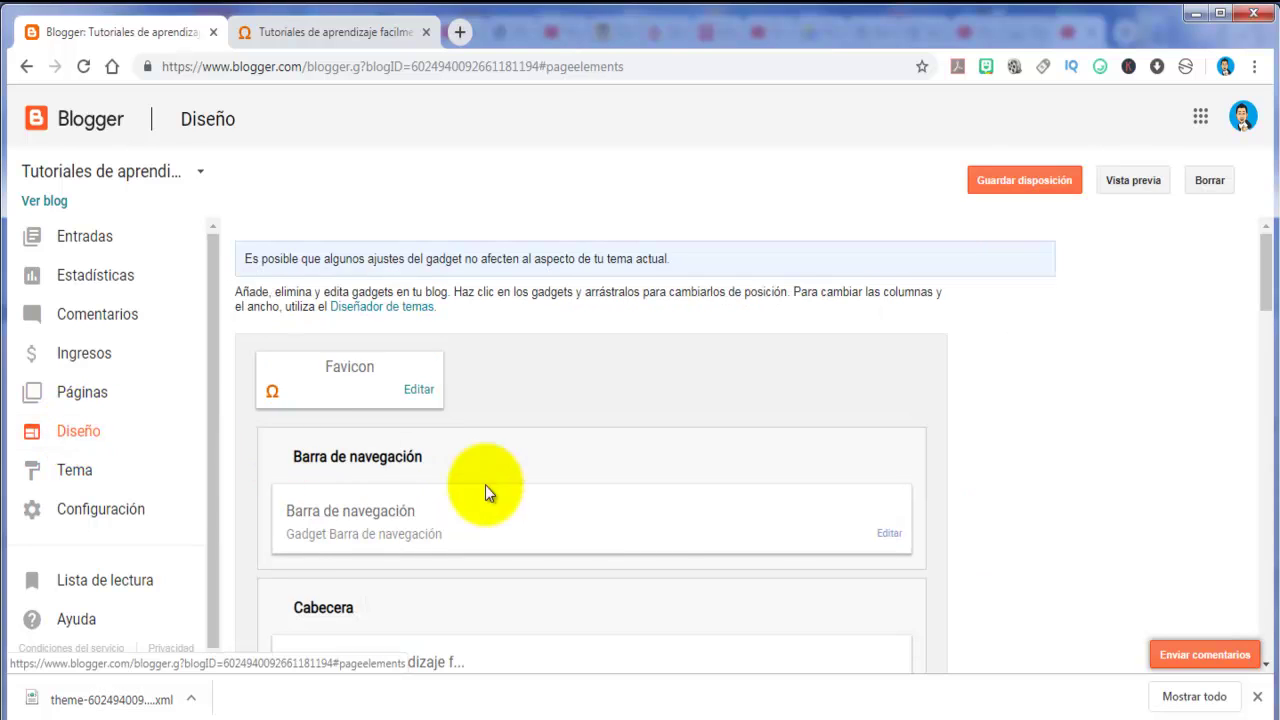
scroll(1079, 476, "down", 10)
scroll(1079, 476, "down", 10)
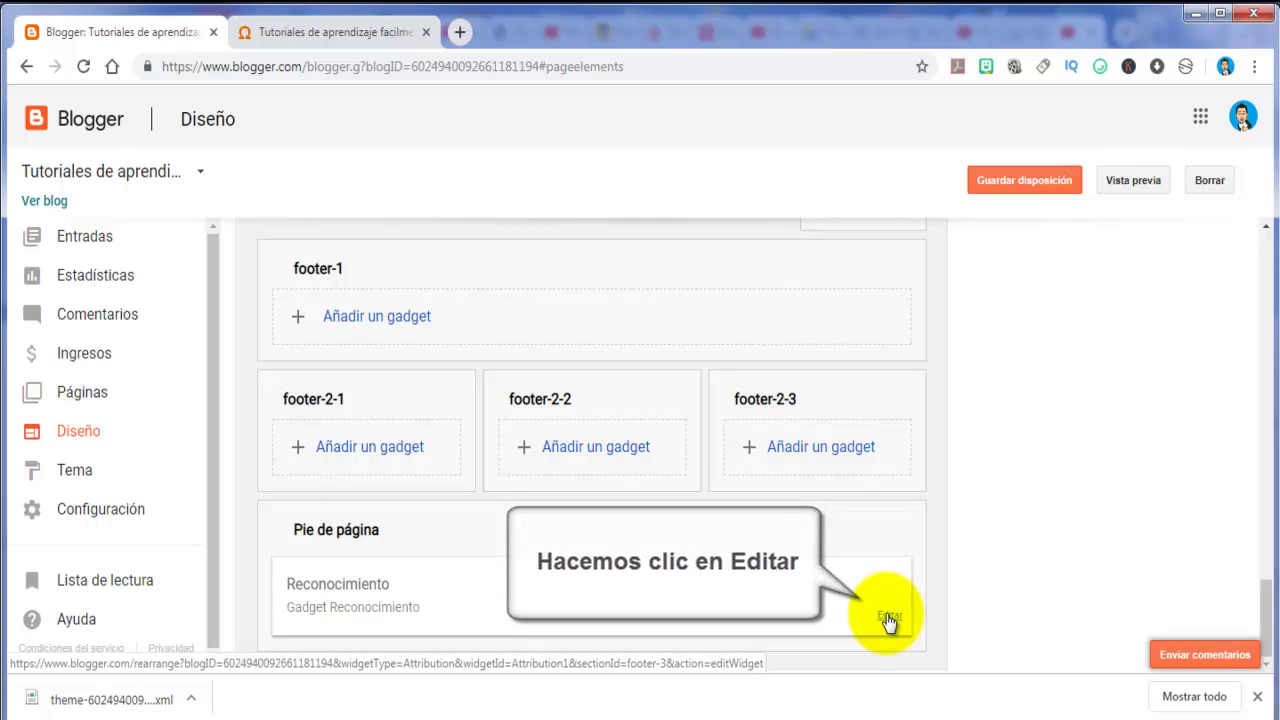
left_click(889, 617)
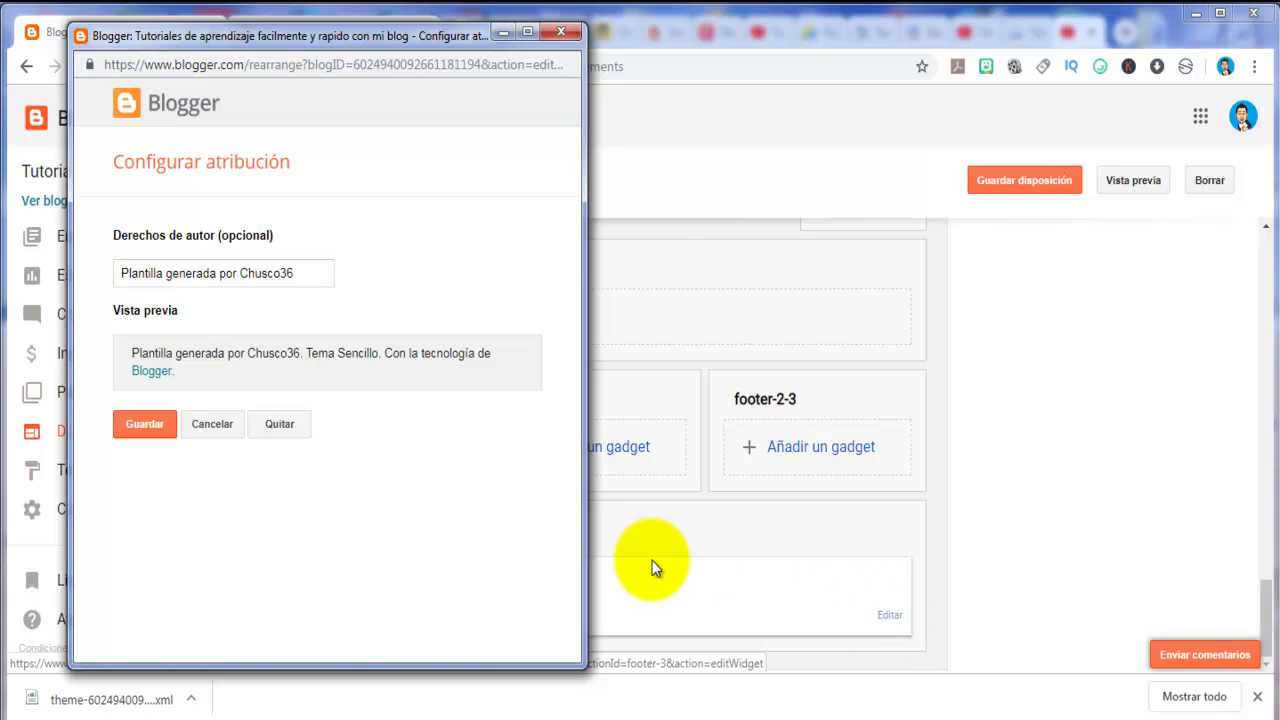
left_click(280, 422)
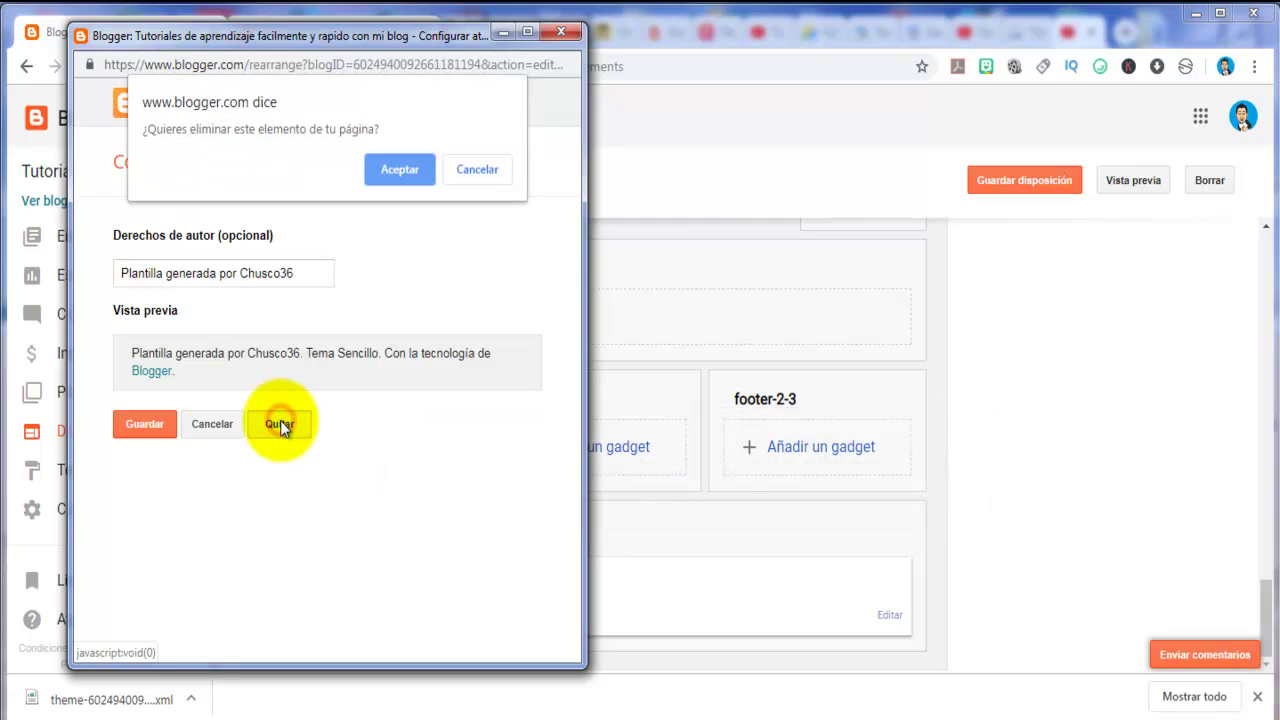
left_click(386, 167)
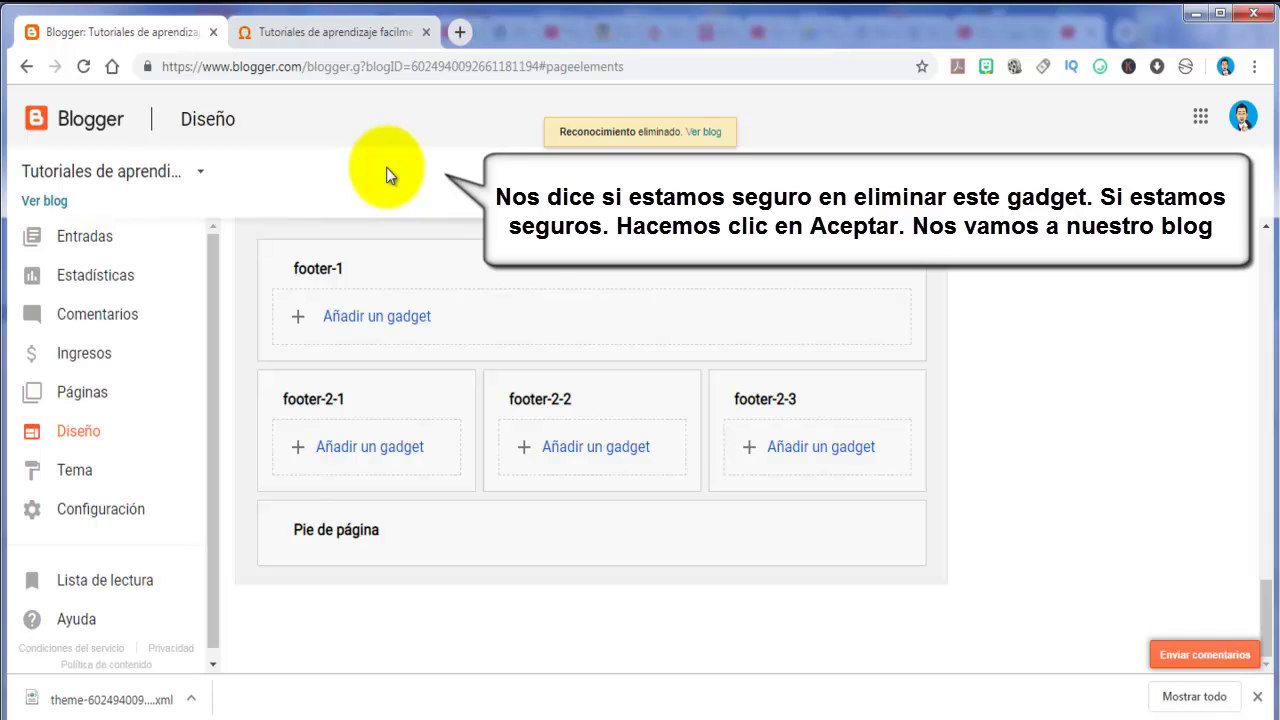
Step: Reload the published blog and examine its footer for the Blogger attribution
left_click(330, 33)
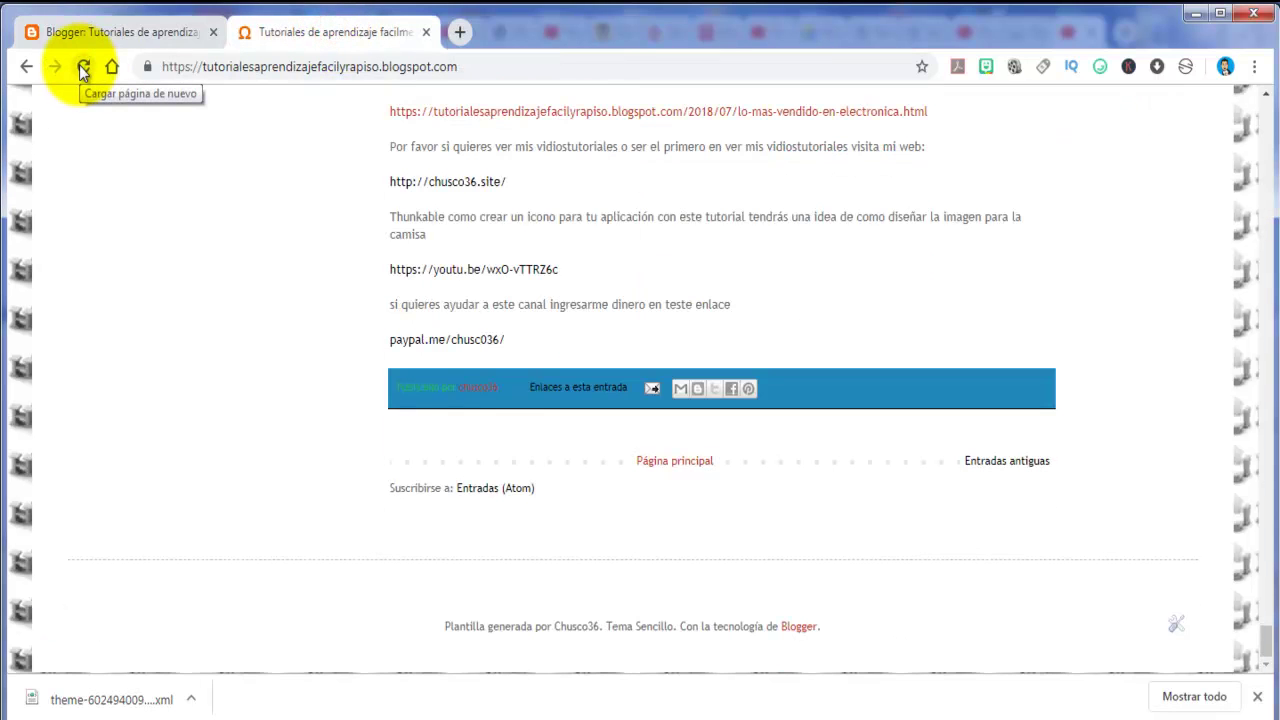
left_click(83, 69)
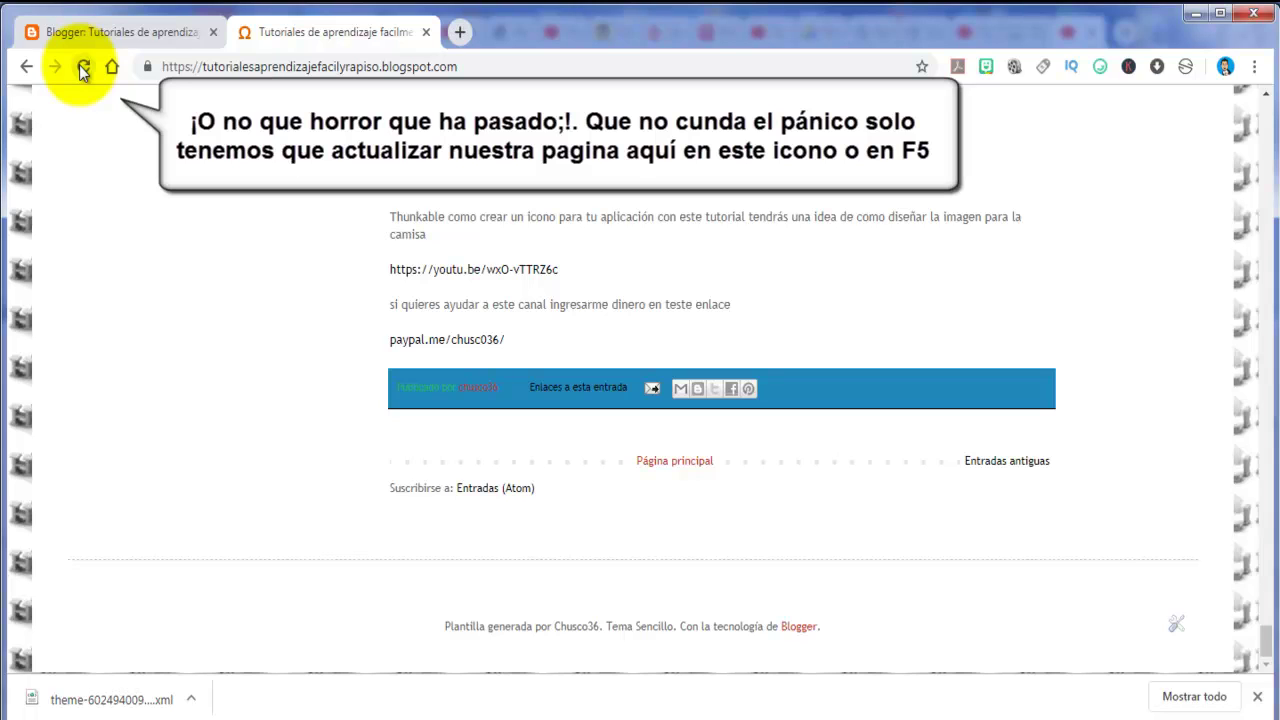
left_click(84, 69)
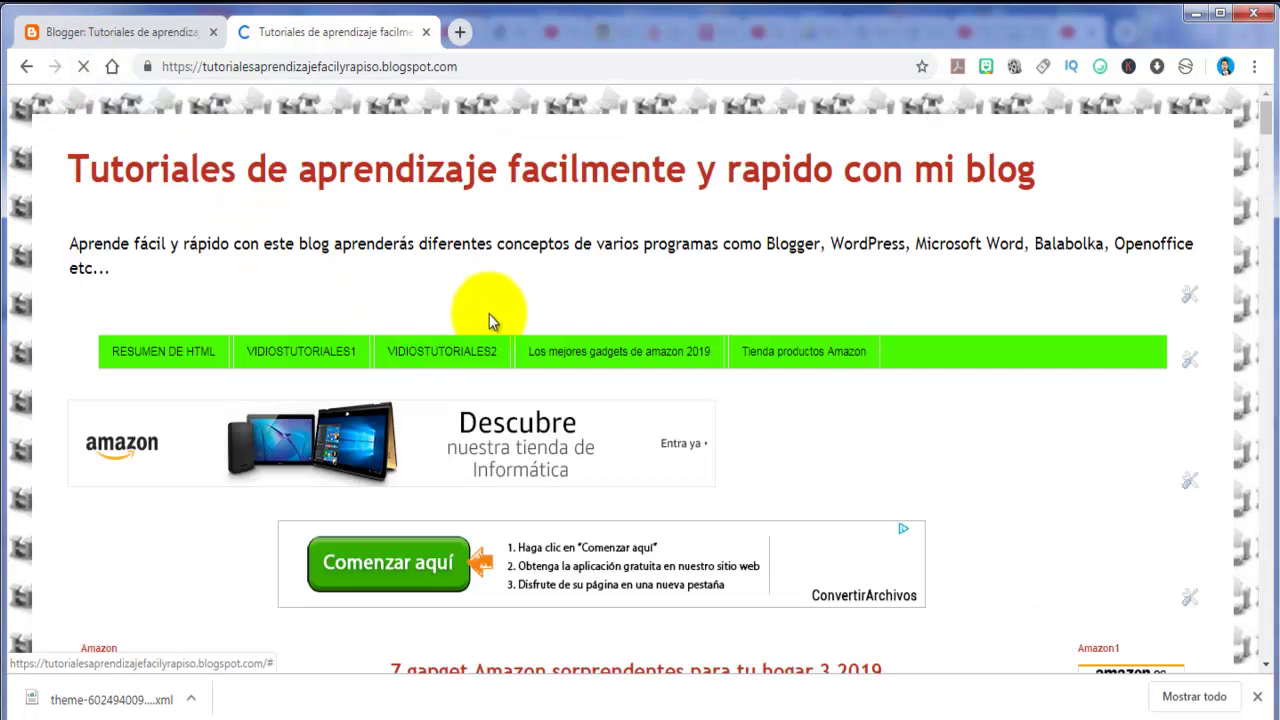
scroll(500, 316, "down", 7)
scroll(500, 315, "down", 20)
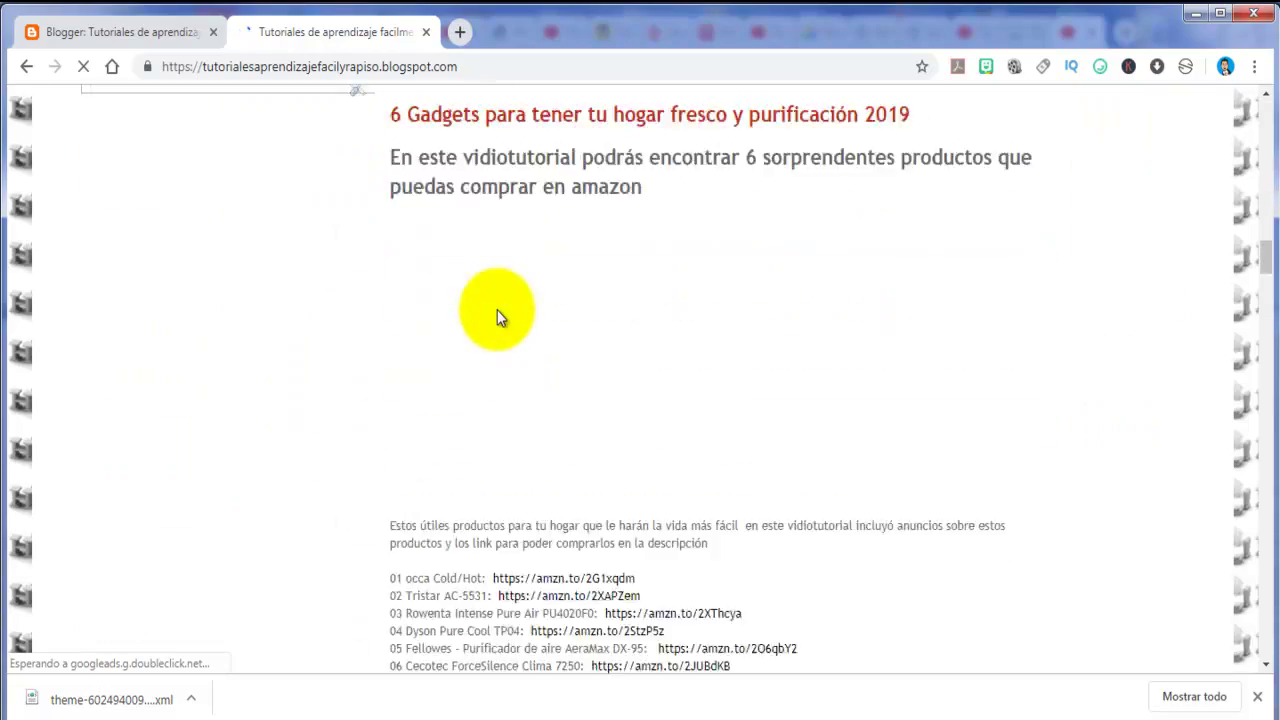
scroll(496, 316, "down", 8)
scroll(496, 316, "up", 2)
scroll(496, 316, "down", 5)
scroll(496, 316, "up", 2)
scroll(496, 312, "down", 3)
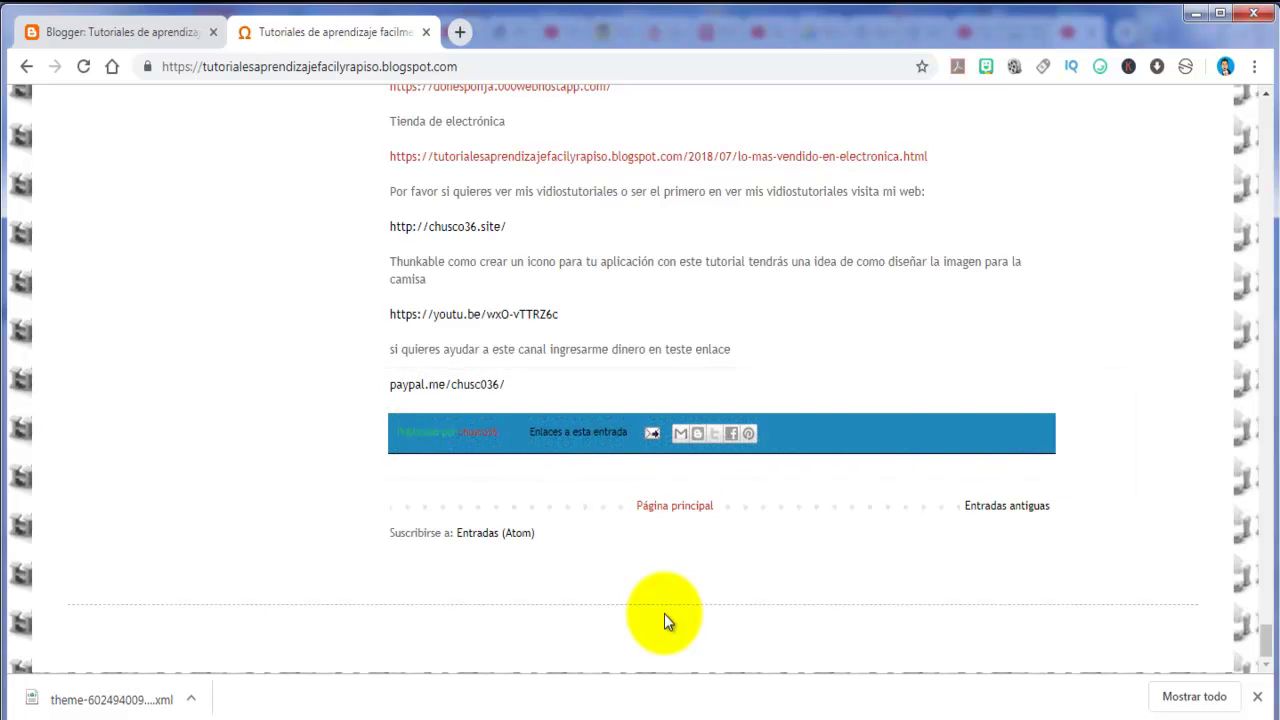
Step: Return to the blog layout and start a new HTML/Javascript gadget in the footer-2-1 section, ready for its content
left_click(105, 32)
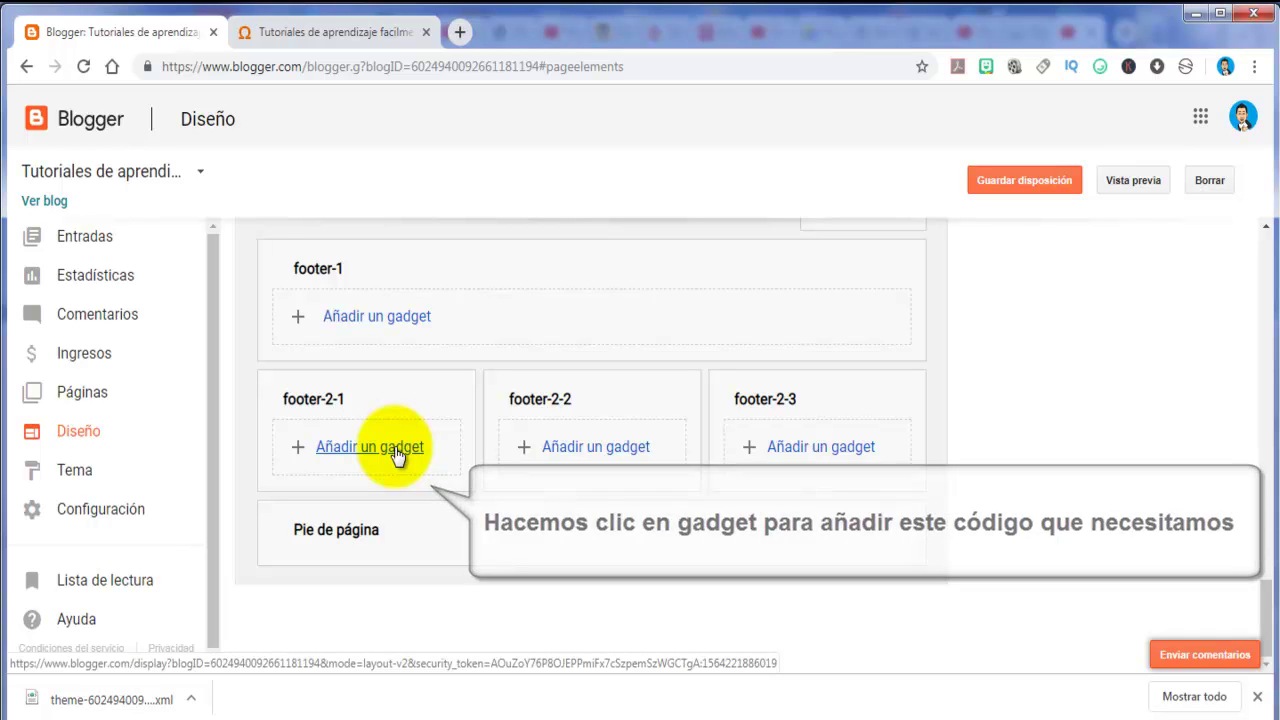
left_click(397, 453)
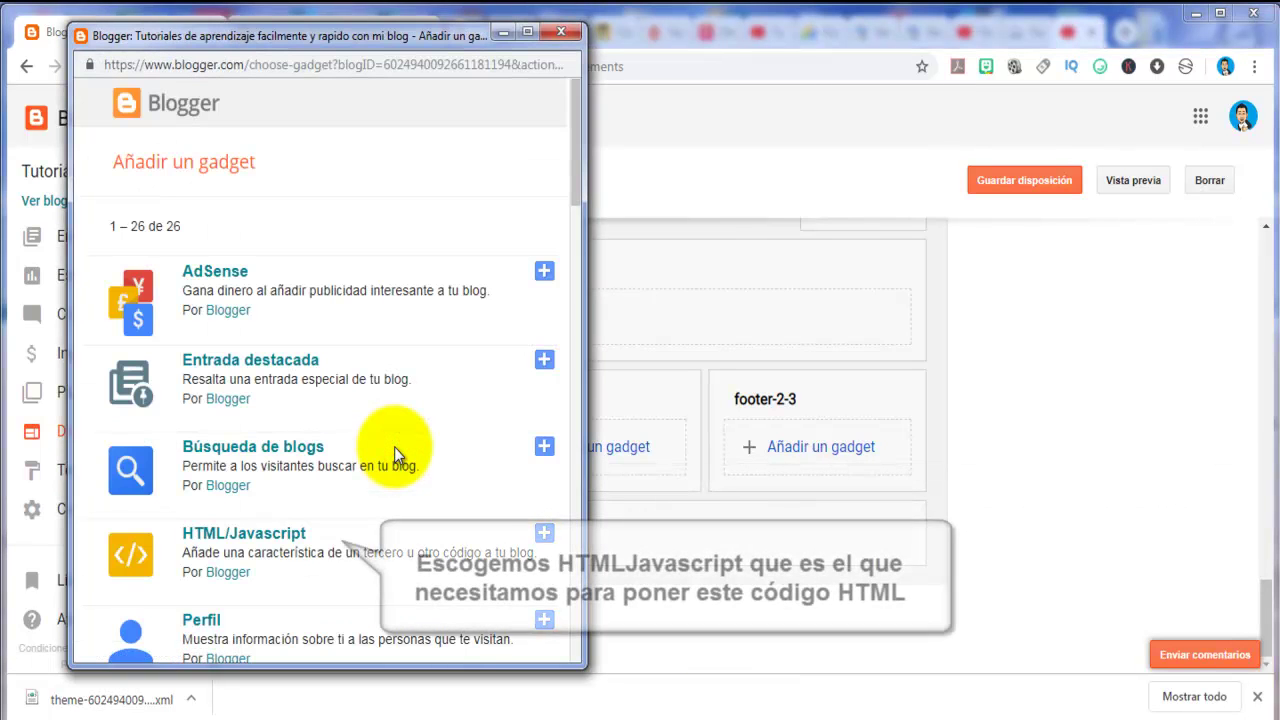
left_click(258, 541)
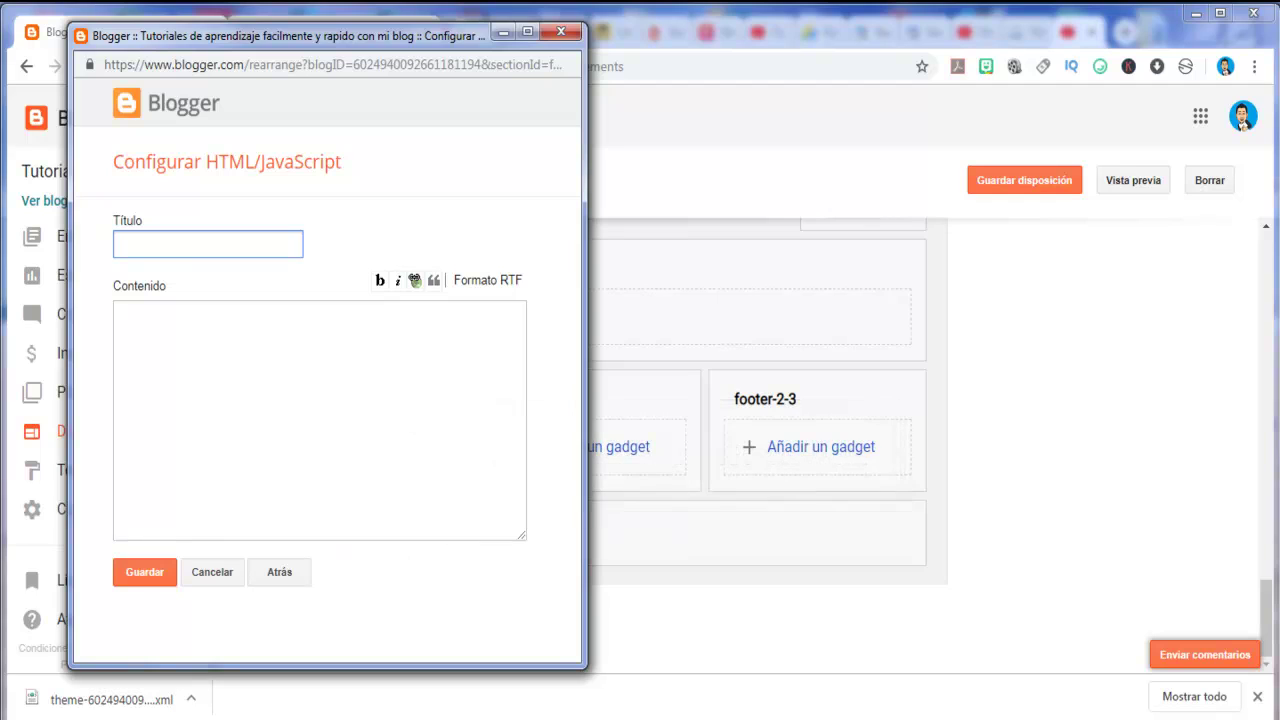
left_click(428, 37)
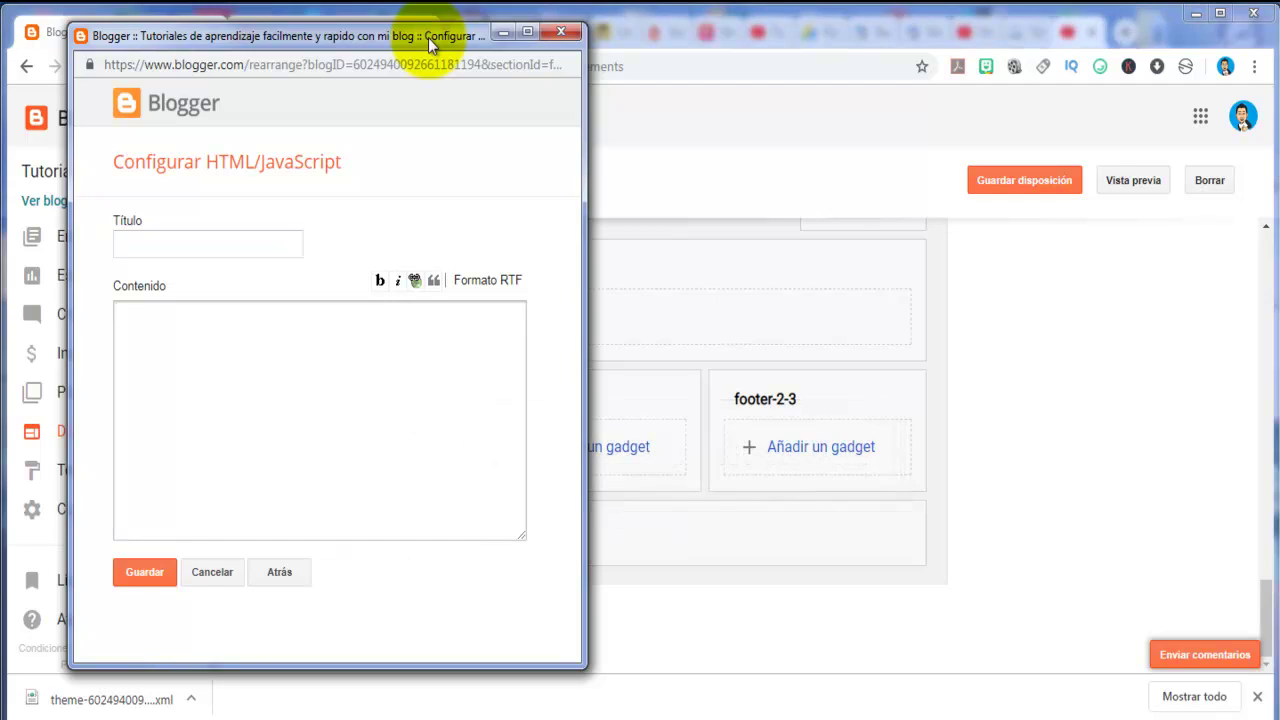
left_click(384, 435)
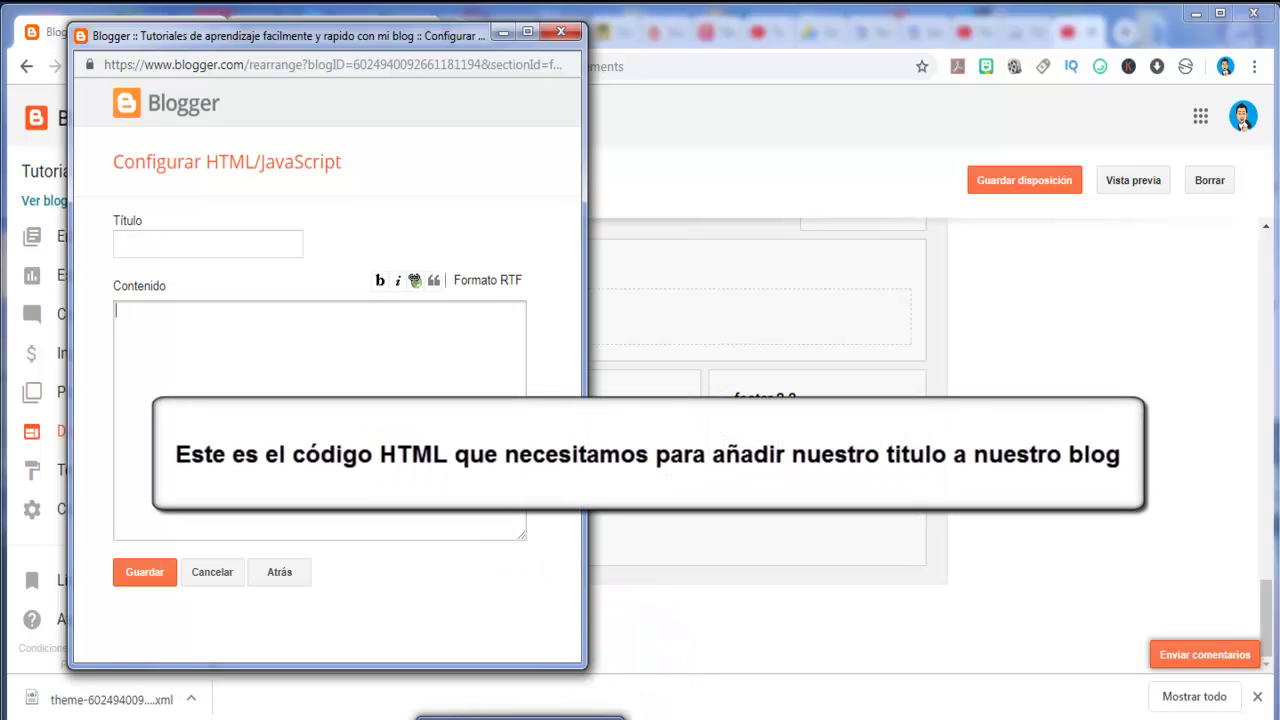
Step: Switch to the Bloc de notas file and copy the line '<center> Chusco36 &copy; 2019 Aprendizaje fácil y rápido </center>'
left_click(480, 714)
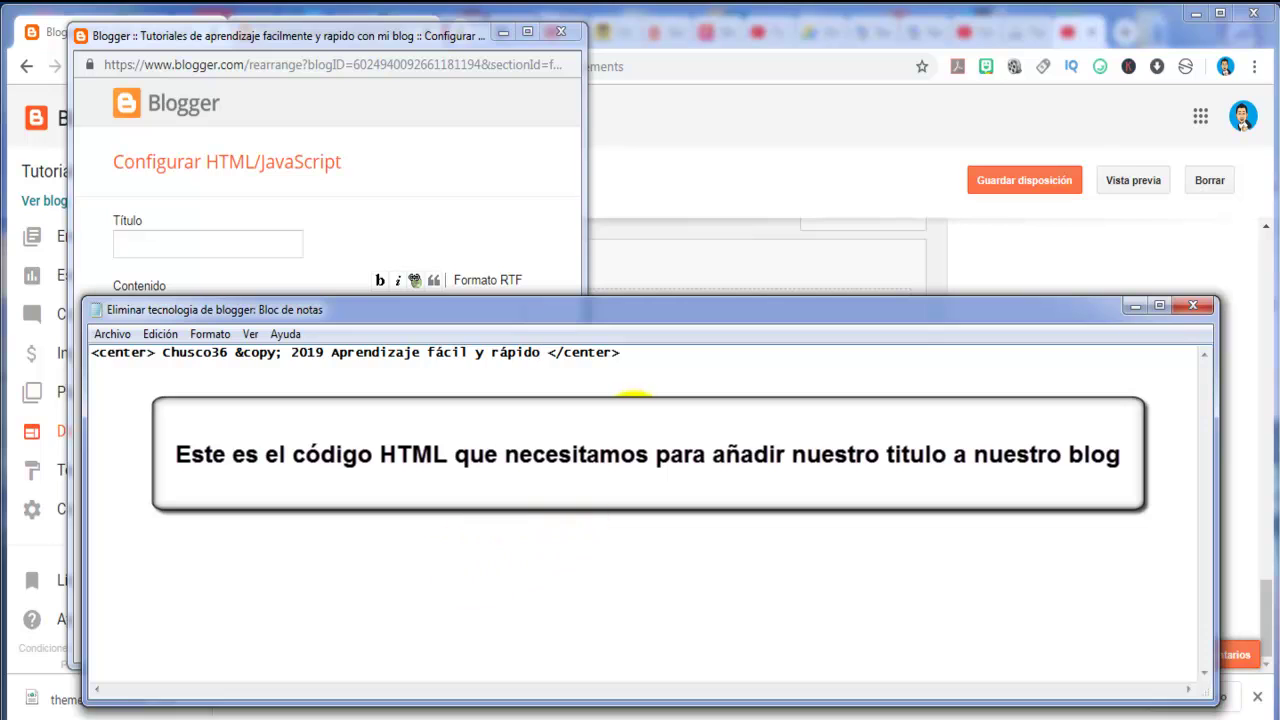
left_click(647, 352)
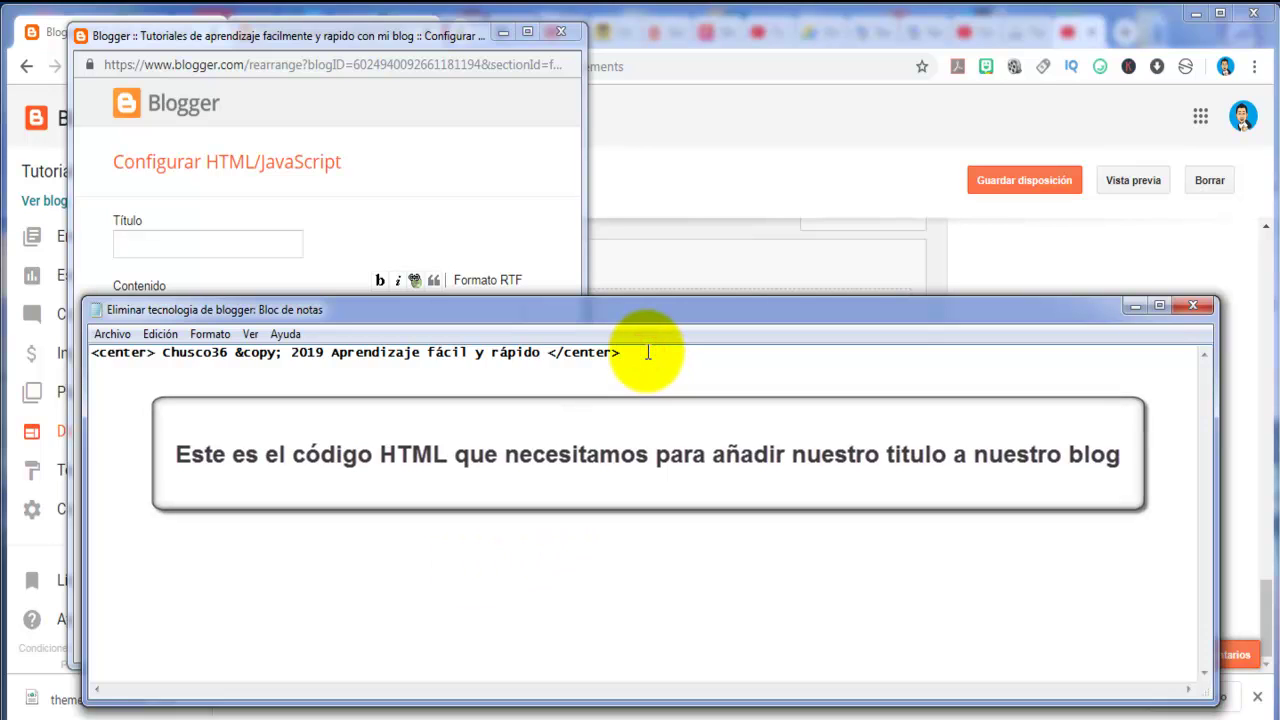
left_click_drag(647, 352, 86, 371)
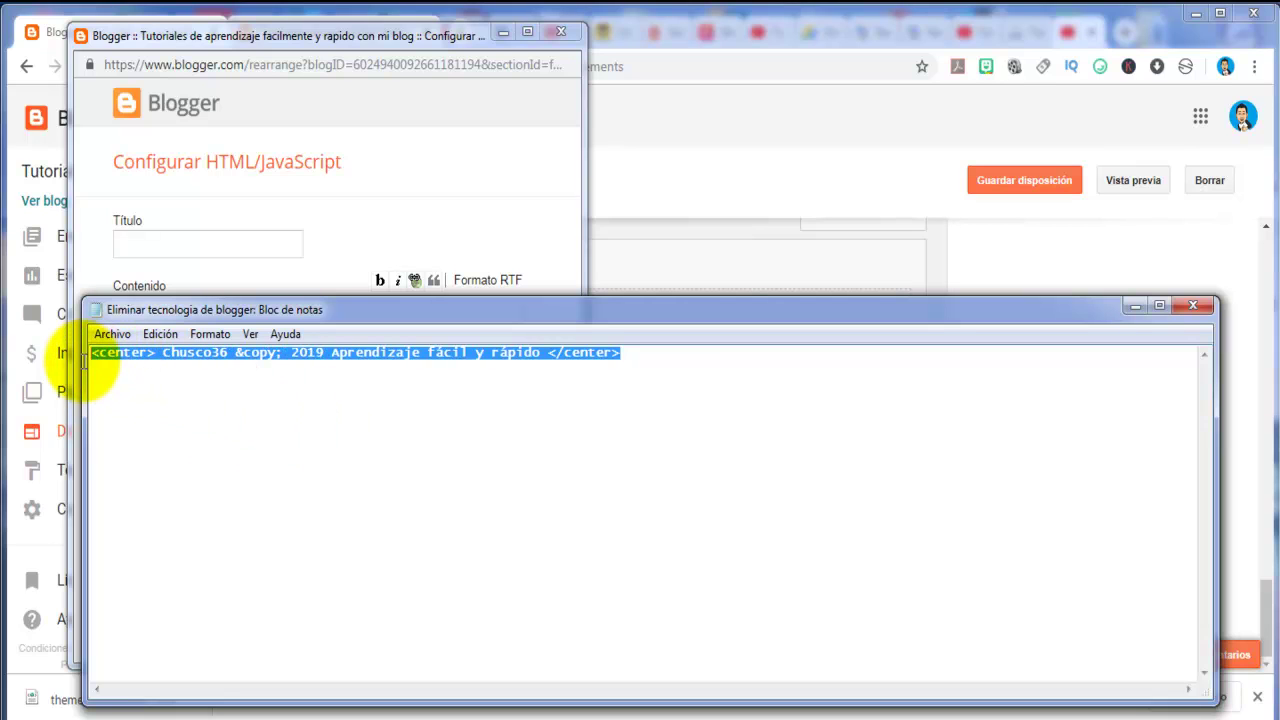
right_click(422, 353)
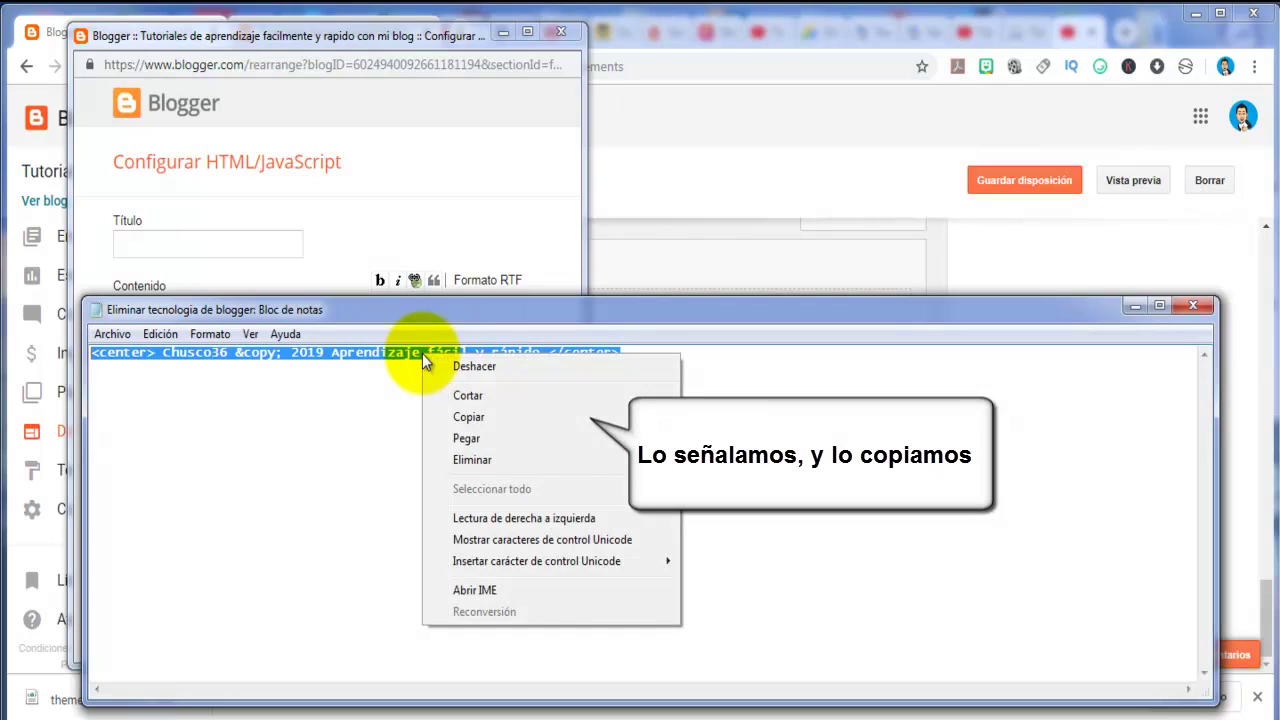
left_click(536, 416)
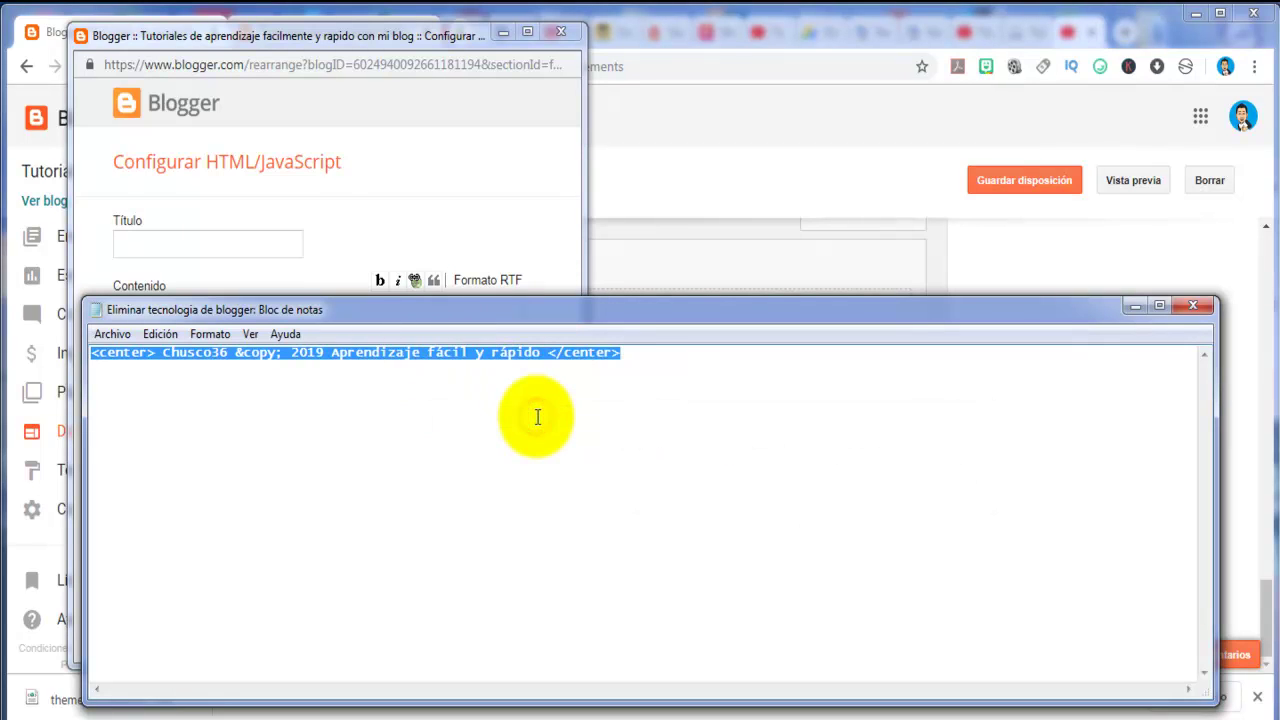
Step: Paste the copied HTML code as the HTML/JavaScript gadget's content and save the gadget
left_click(447, 164)
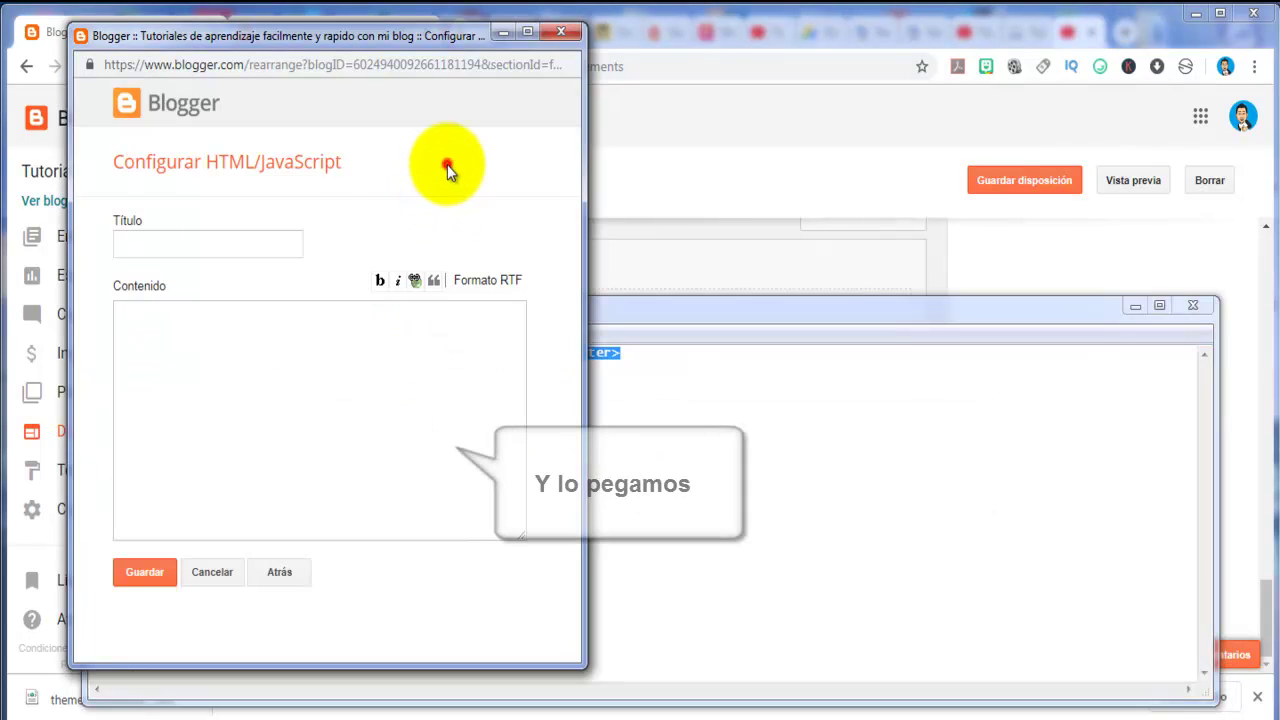
left_click(342, 327)
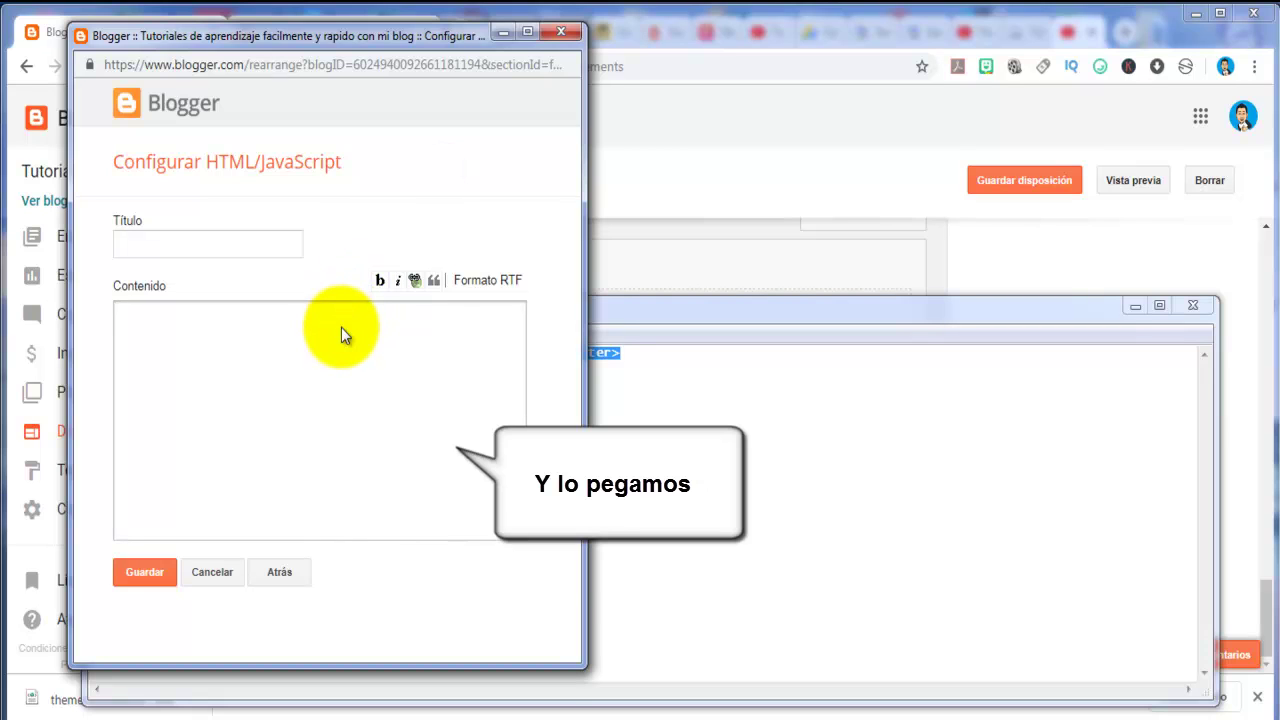
right_click(341, 327)
left_click(448, 445)
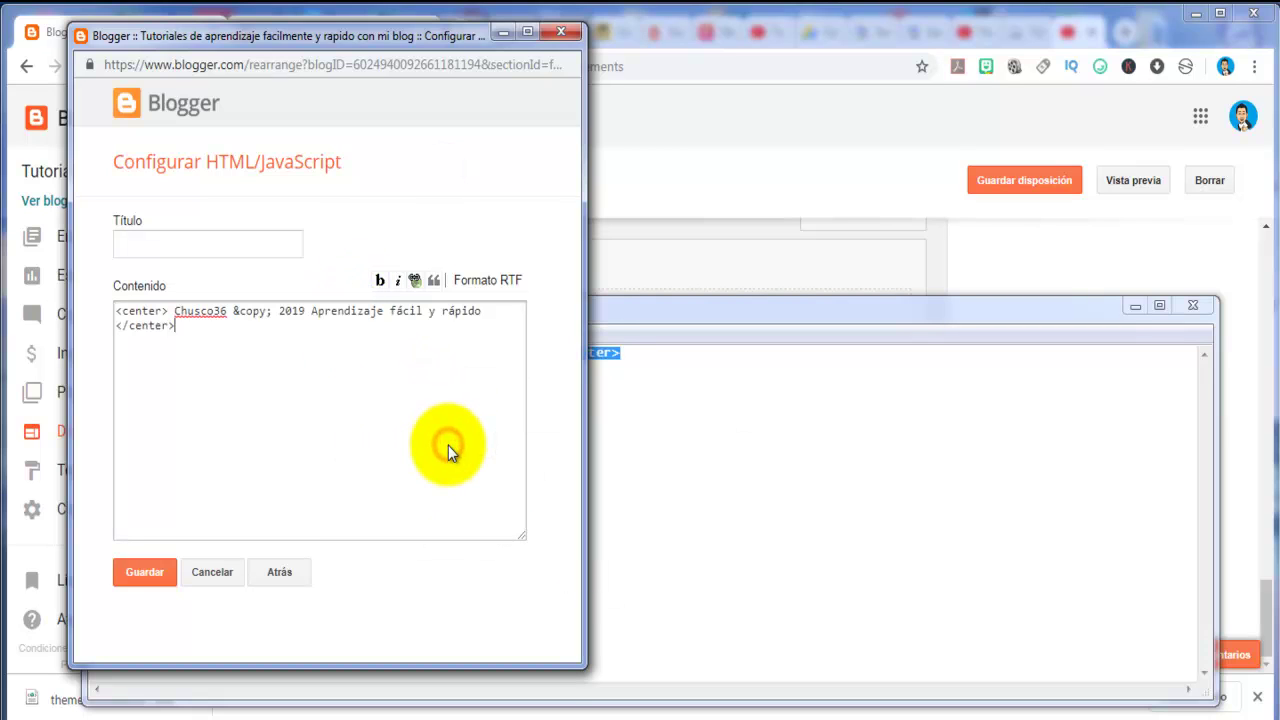
left_click(147, 575)
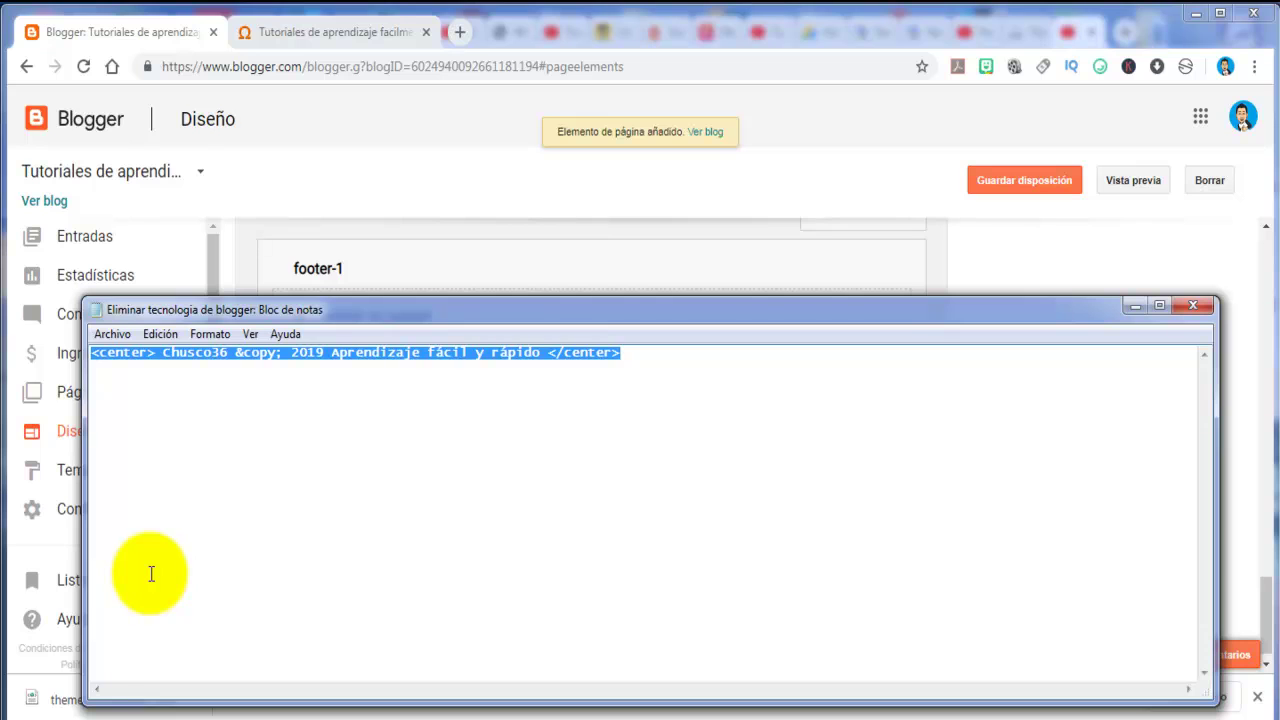
Step: Move the HTML/Javascript gadget from footer-2-1 into the Pie de página section and save the layout
left_click(387, 157)
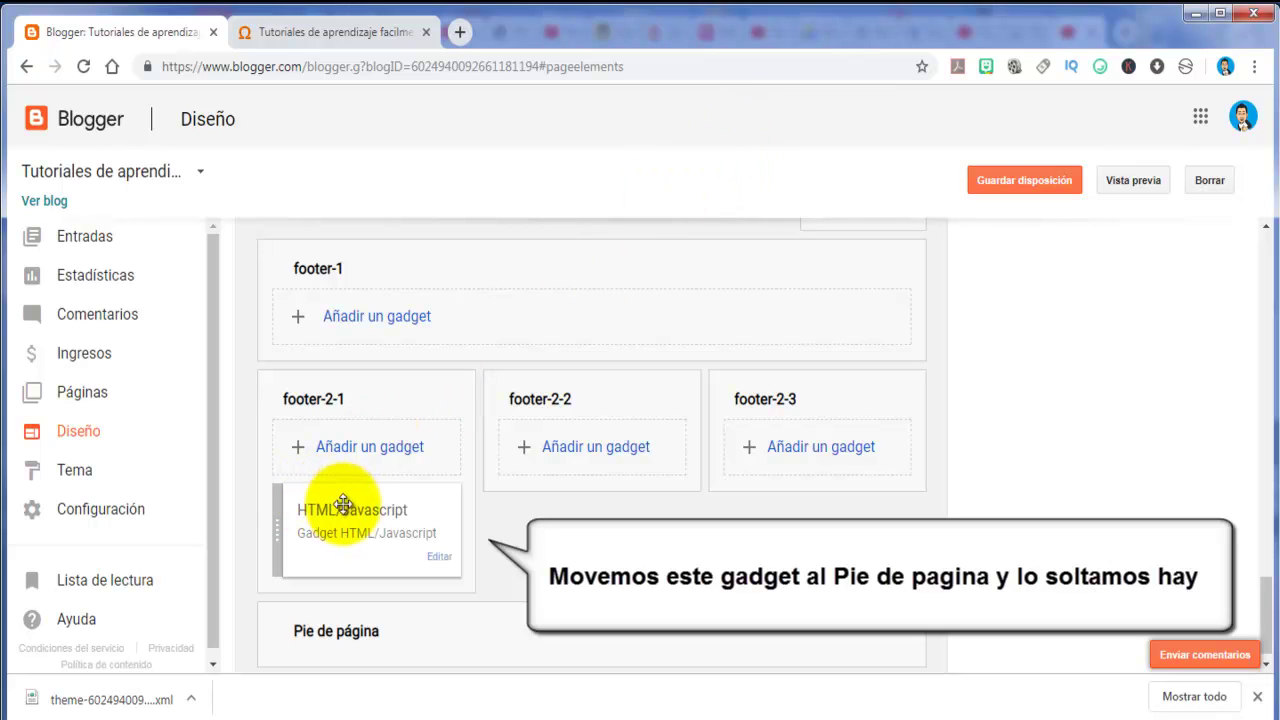
left_click_drag(375, 519, 505, 676)
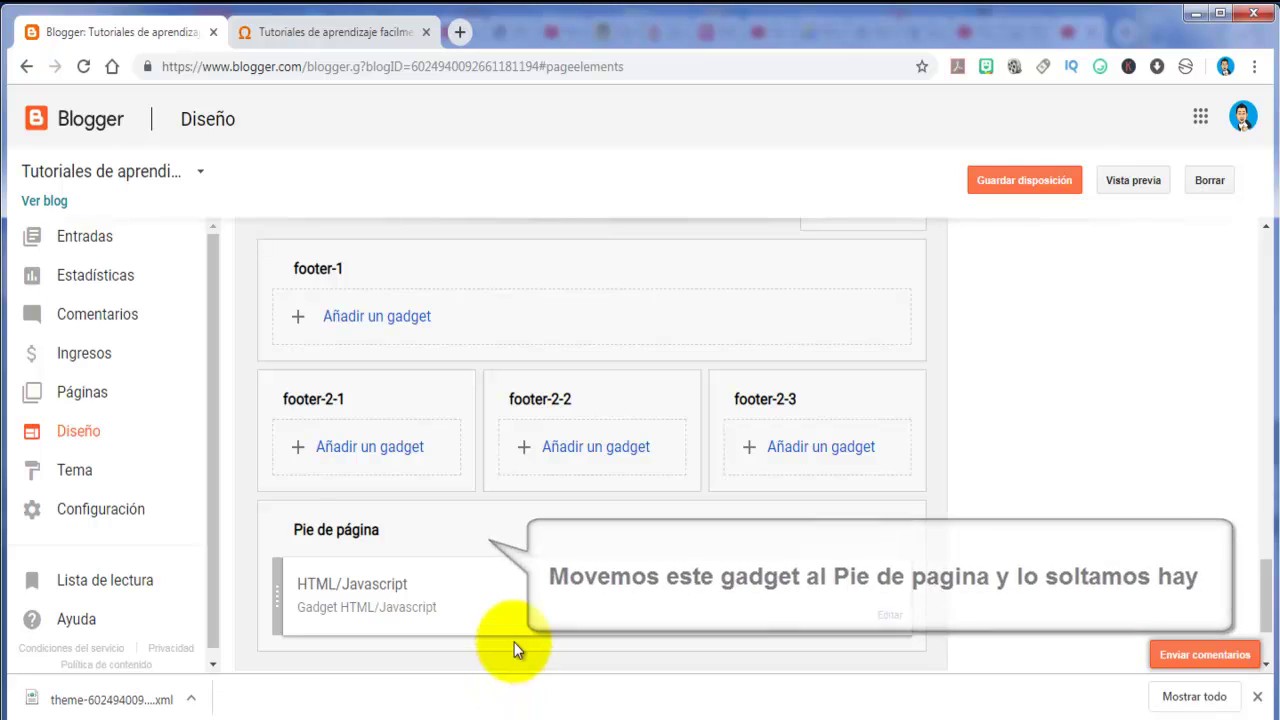
scroll(546, 563, "down", 1)
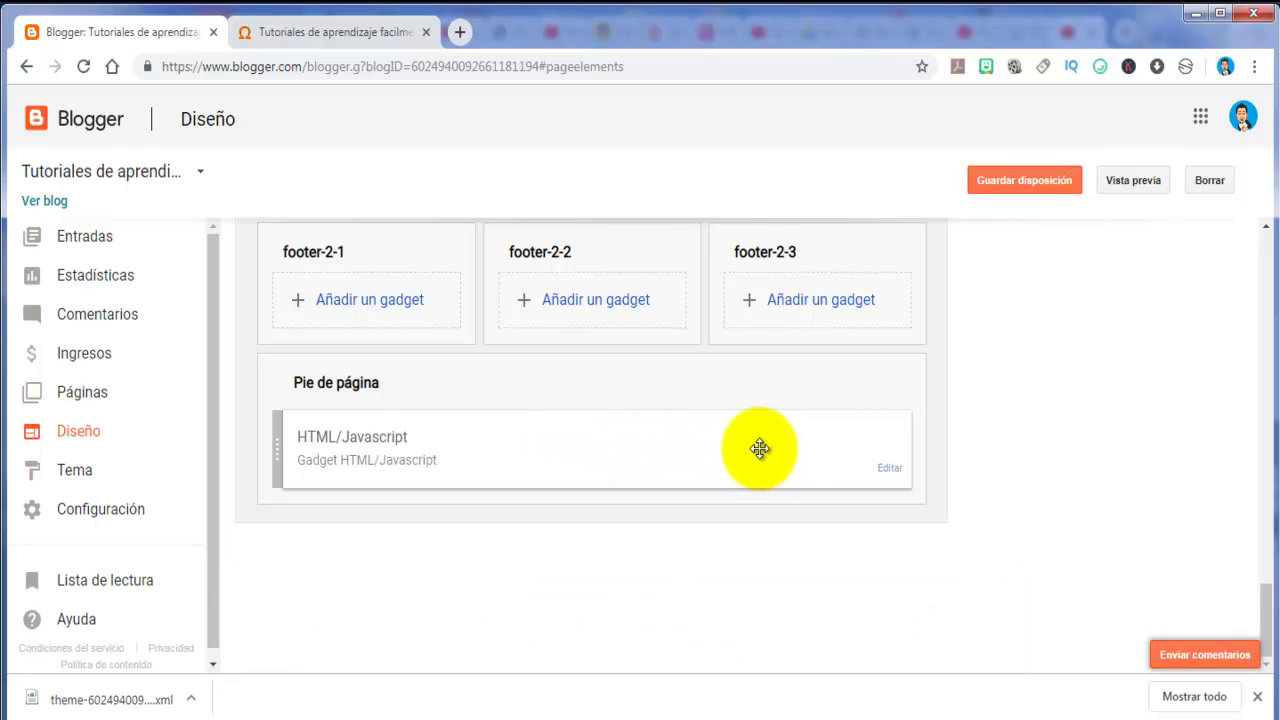
left_click(1030, 188)
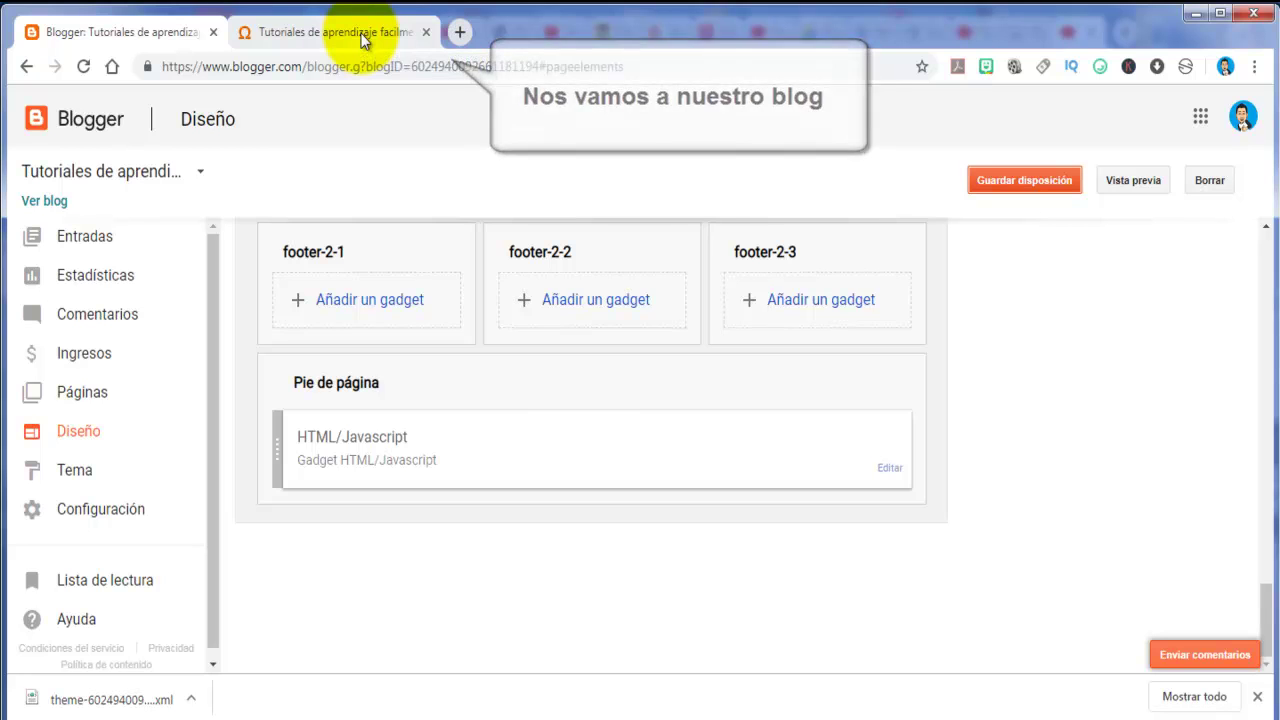
Step: Reload the published blog and check its footer for the new copyright line
left_click(361, 40)
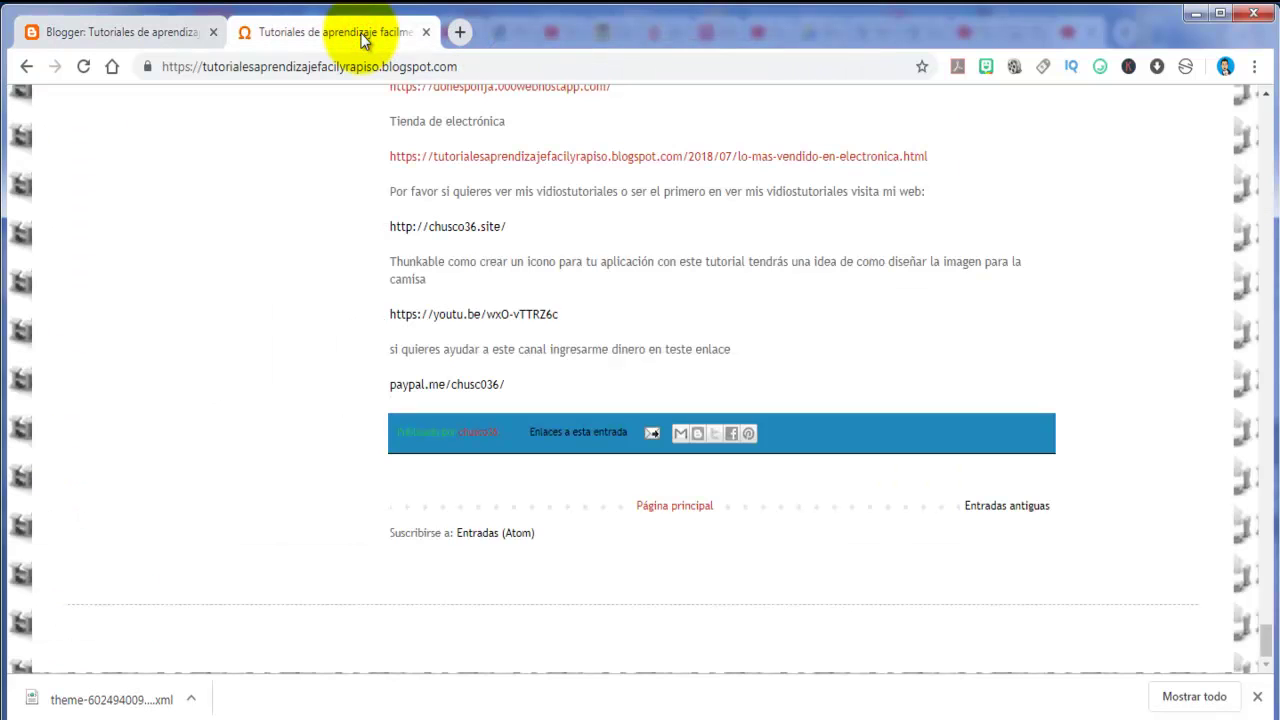
left_click(85, 67)
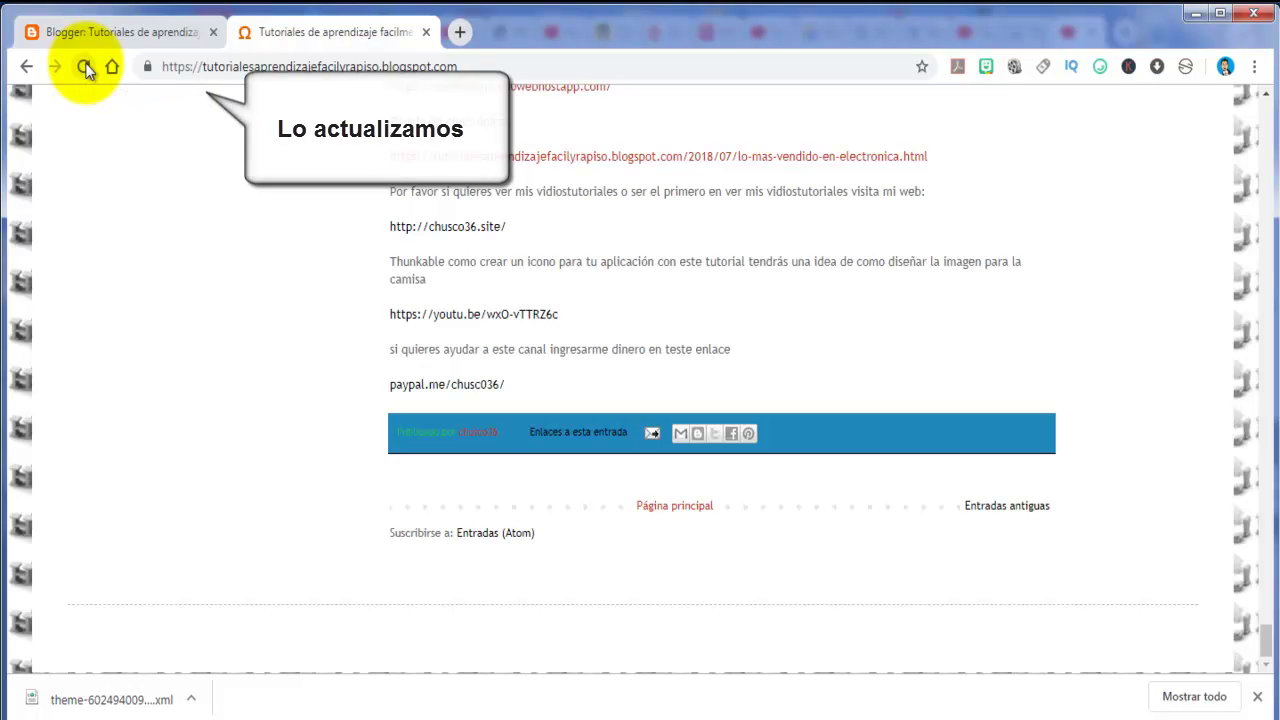
left_click(85, 67)
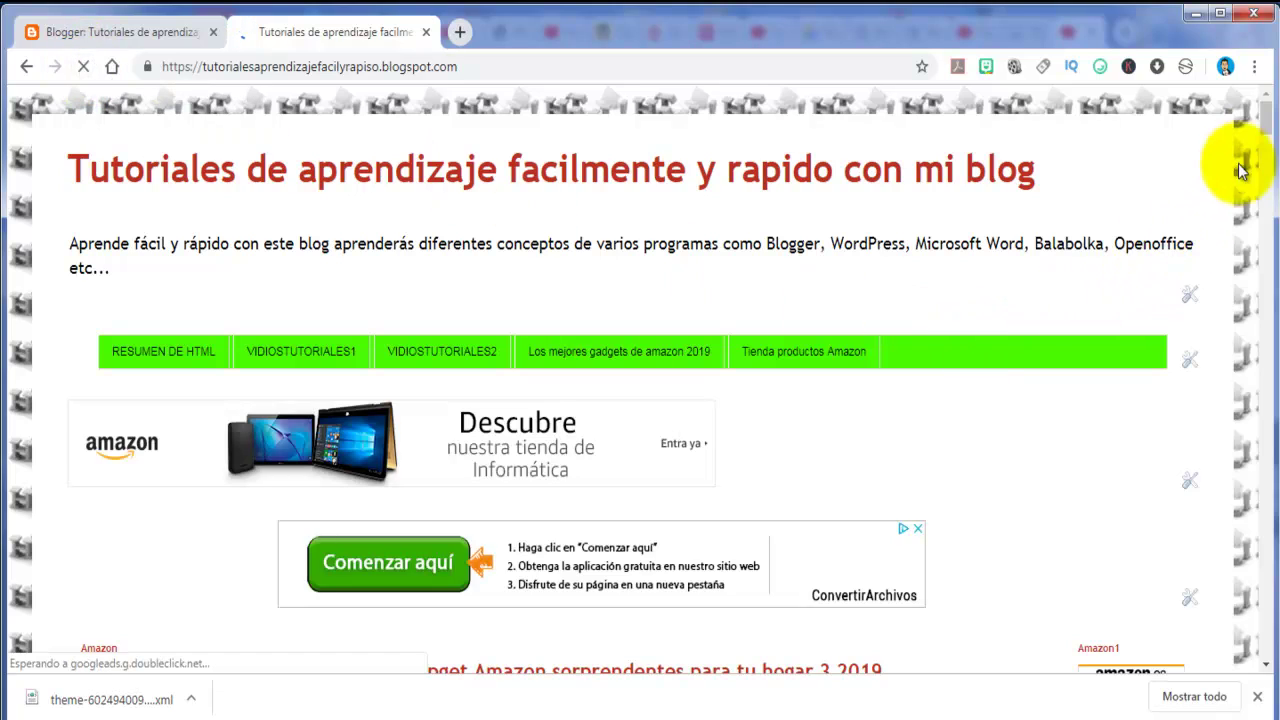
left_click_drag(1266, 120, 1260, 680)
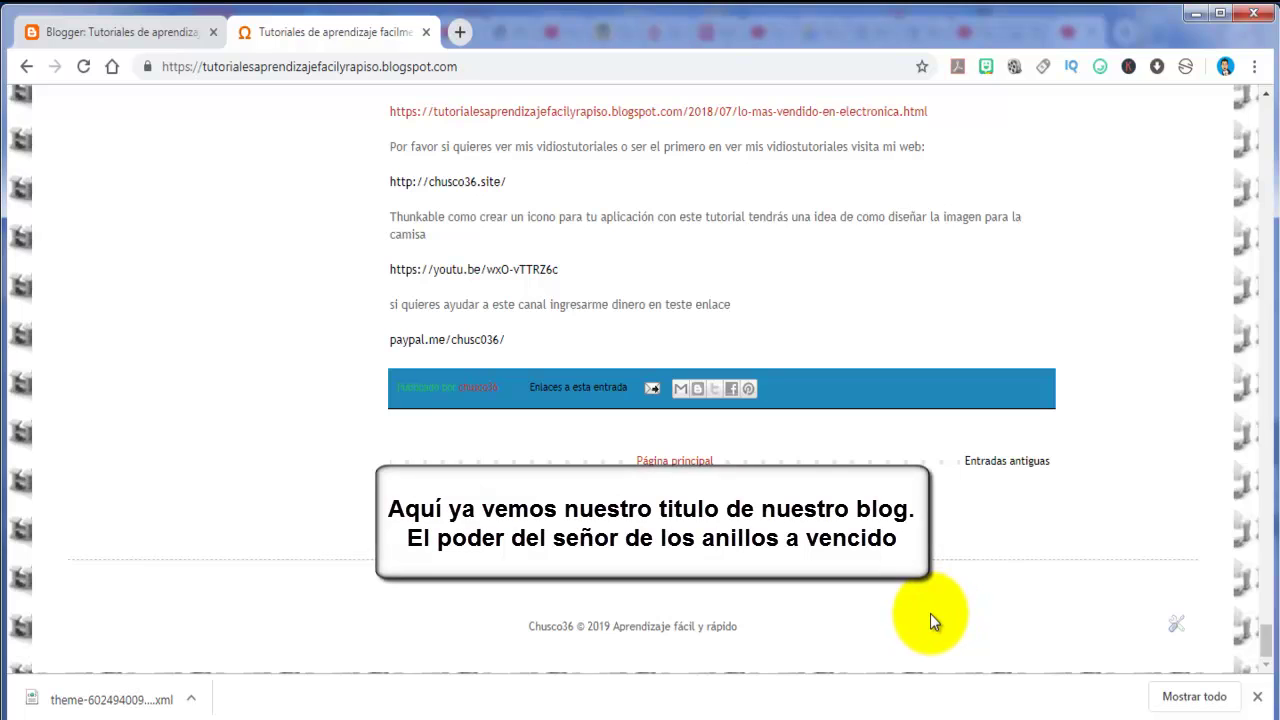